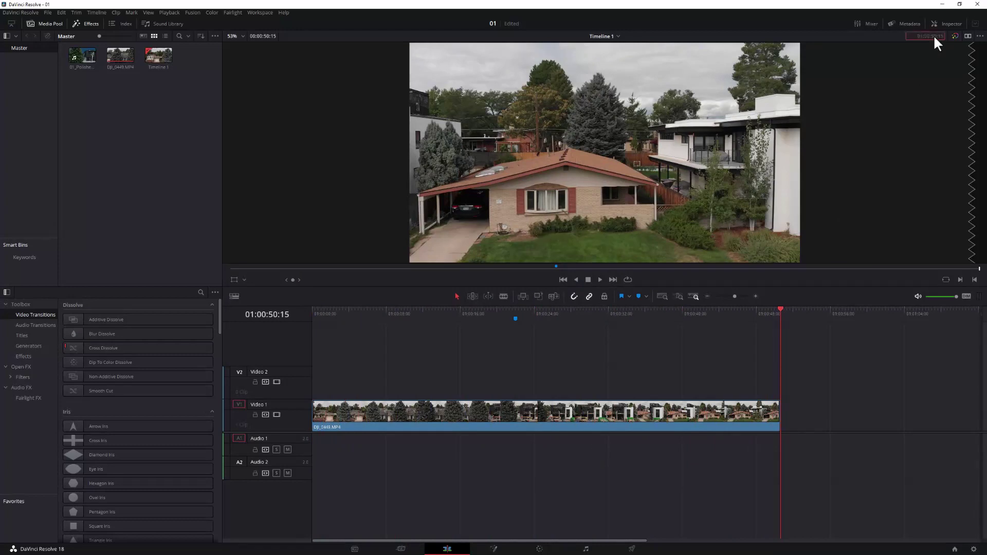
type("00")
Jump the DaVinci Resolve playhead to timecode 01:00:22:00, then on to 01:00:41:00
key("Return")
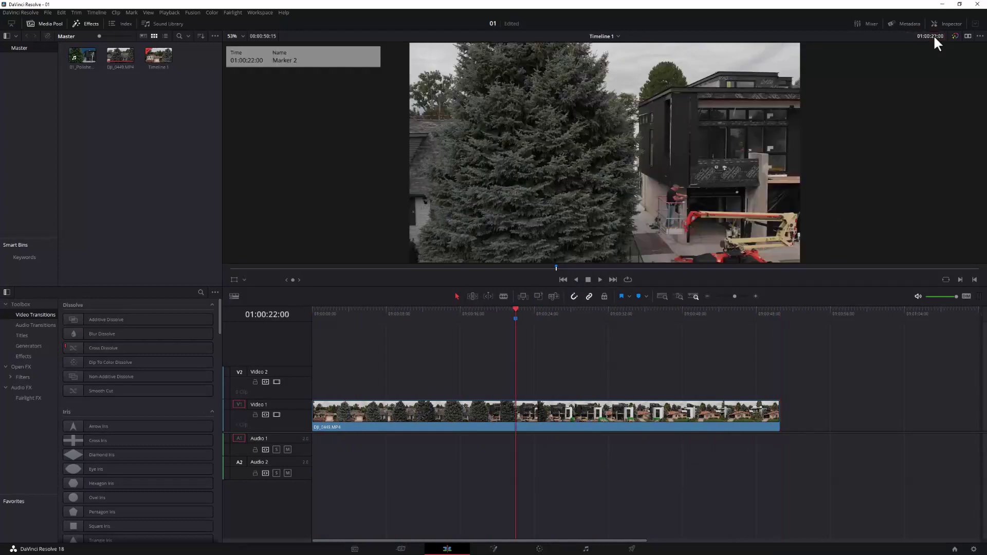
type("00")
key("Return")
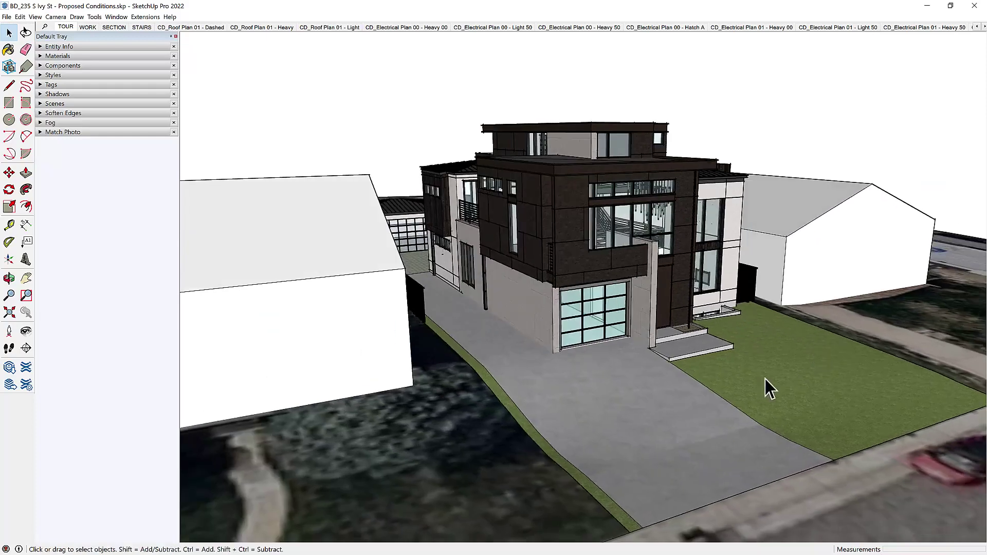
Apply the bright green Color G05 material to the curved backdrop surface
mouse_move(779, 369)
middle_mouse_down()
mouse_move(679, 319)
mouse_move(467, 307)
middle_mouse_up()
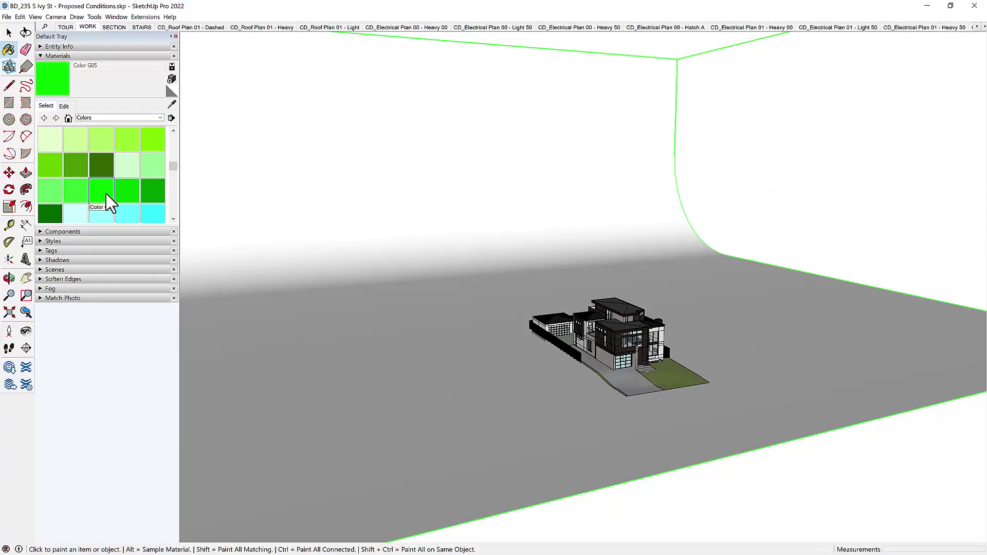
left_click(587, 297)
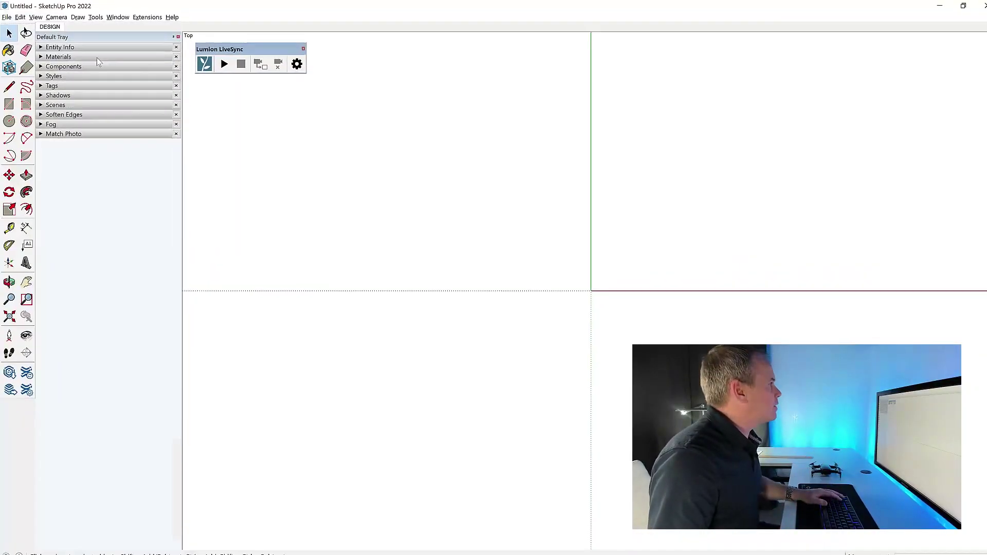
Open the BD_235 S Ivy St – Proposed Conditions .skp file from Desktop\TEMP\CLASS FILES
left_click(7, 17)
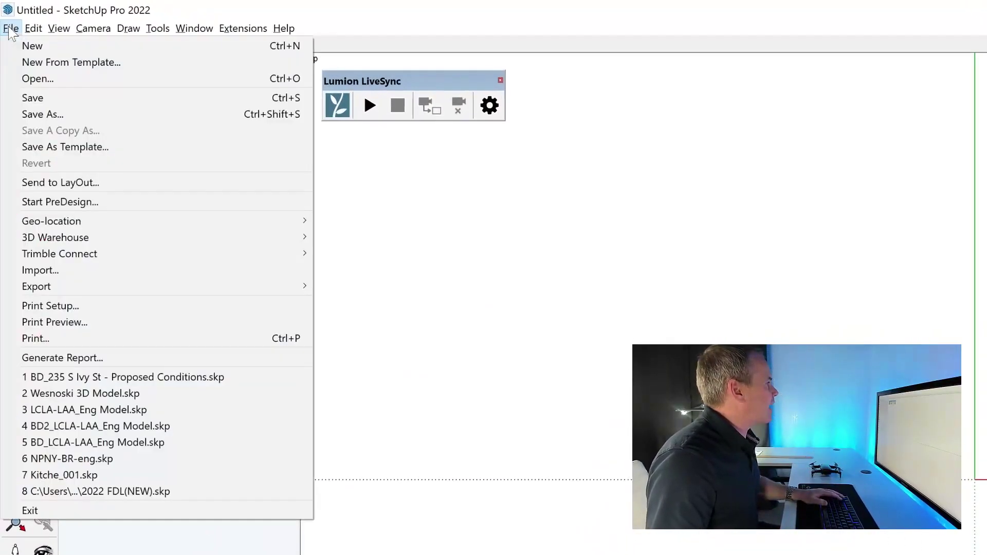
left_click(105, 89)
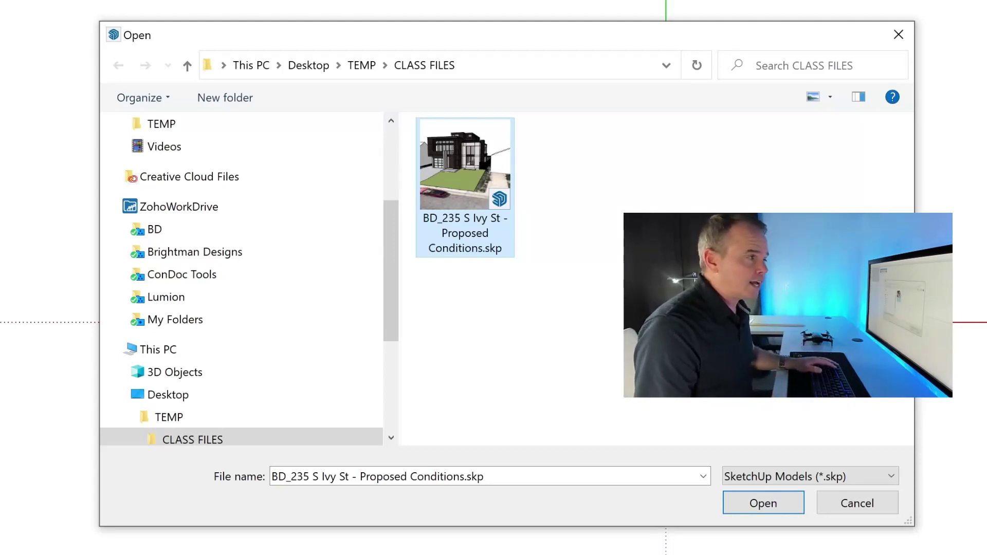
key("Return")
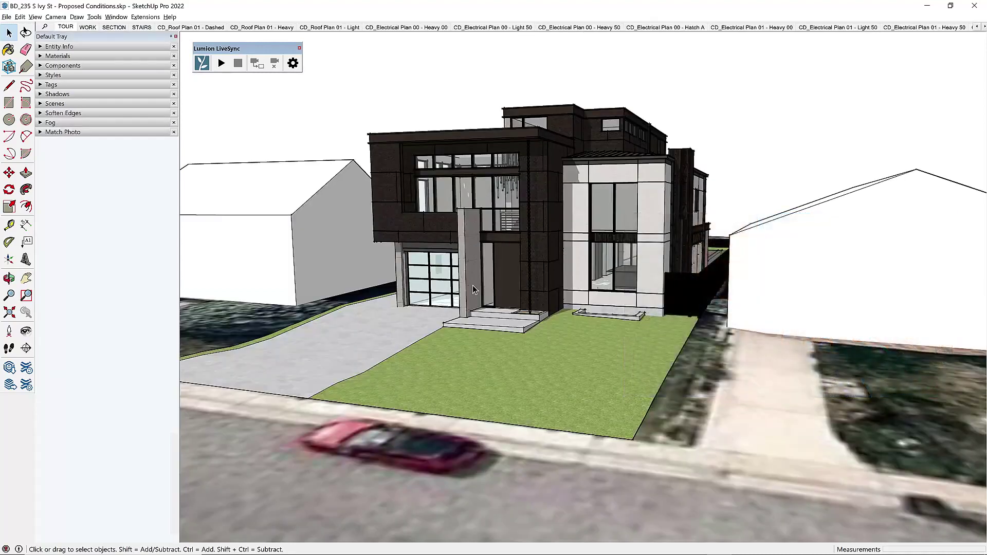
mouse_move(473, 285)
middle_mouse_down()
mouse_move(747, 298)
mouse_move(432, 303)
middle_mouse_up()
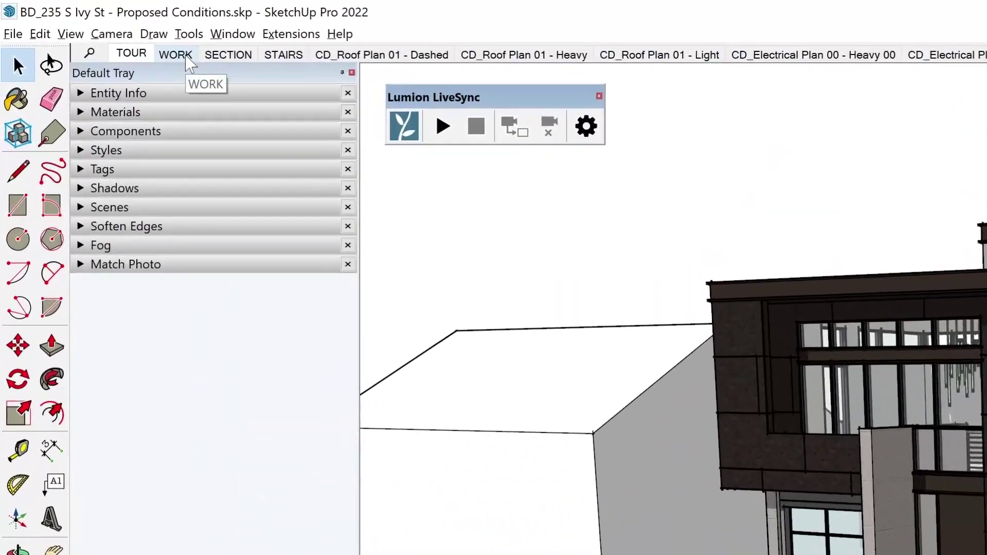
left_click(187, 62)
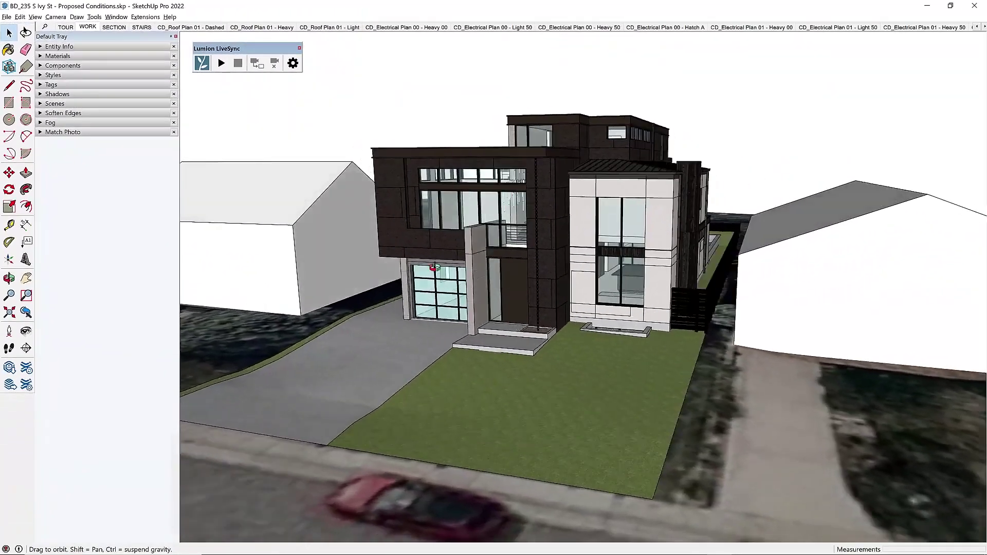
middle_click_drag(435, 268, 655, 290)
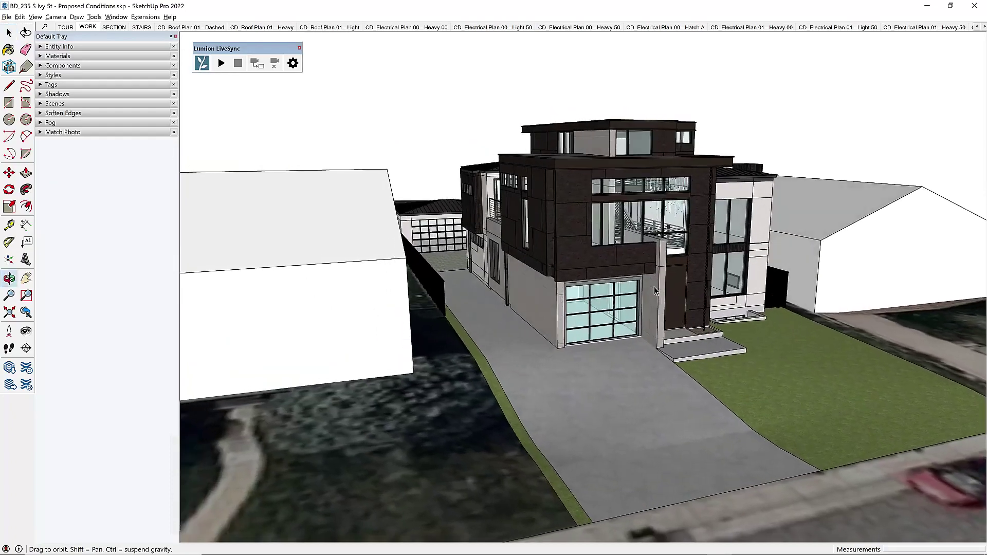
mouse_move(423, 271)
middle_mouse_down()
mouse_move(562, 317)
mouse_move(540, 293)
mouse_move(596, 311)
middle_mouse_up()
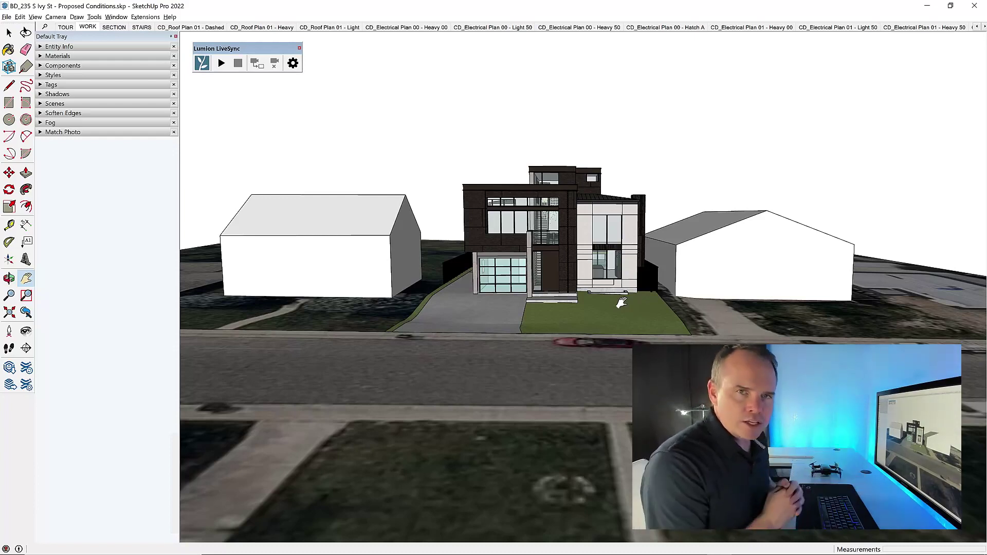
Hide the neighbouring house blocks
key("space")
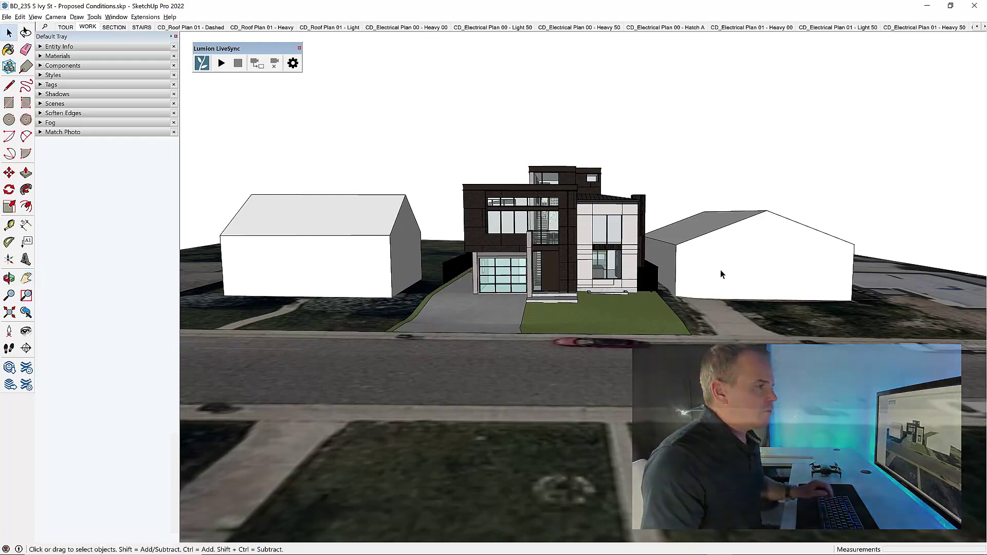
left_click(670, 262)
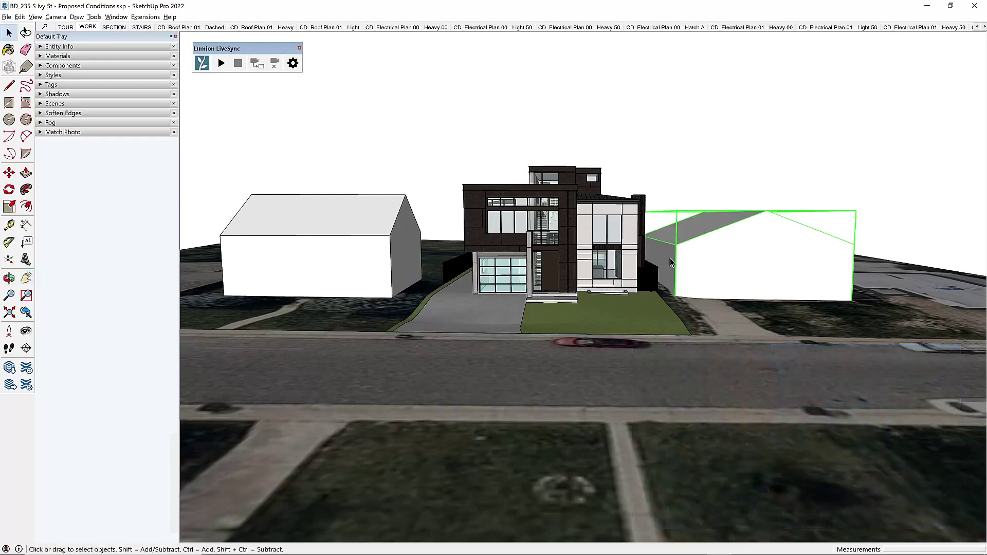
right_click(354, 227)
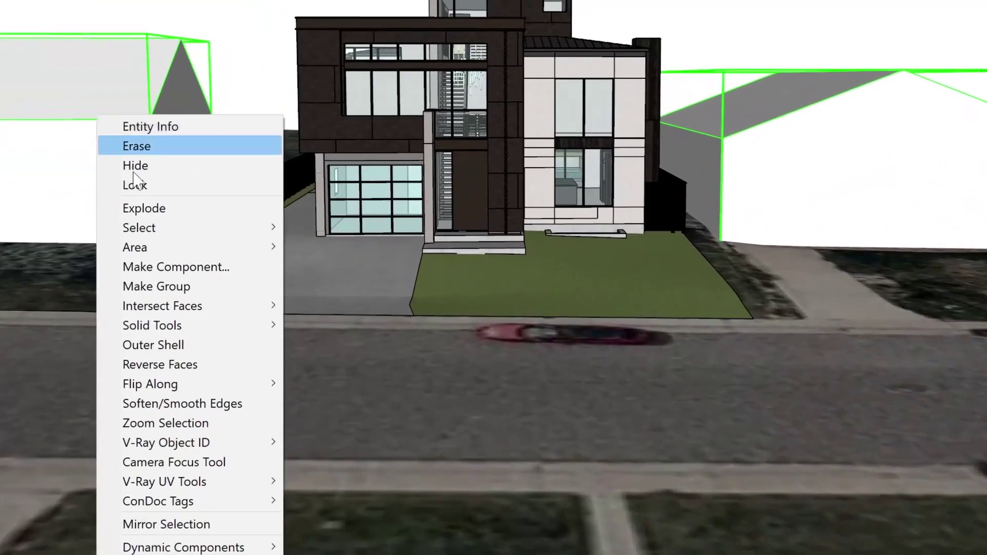
left_click(190, 169)
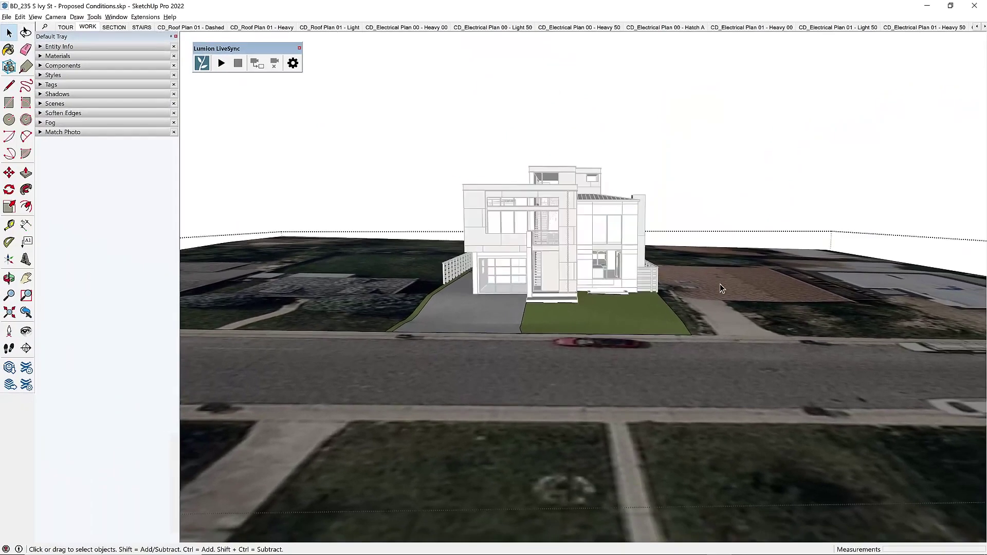
Hide the terrain imagery group, then frame a three-quarter aerial view of the house
right_click(719, 284)
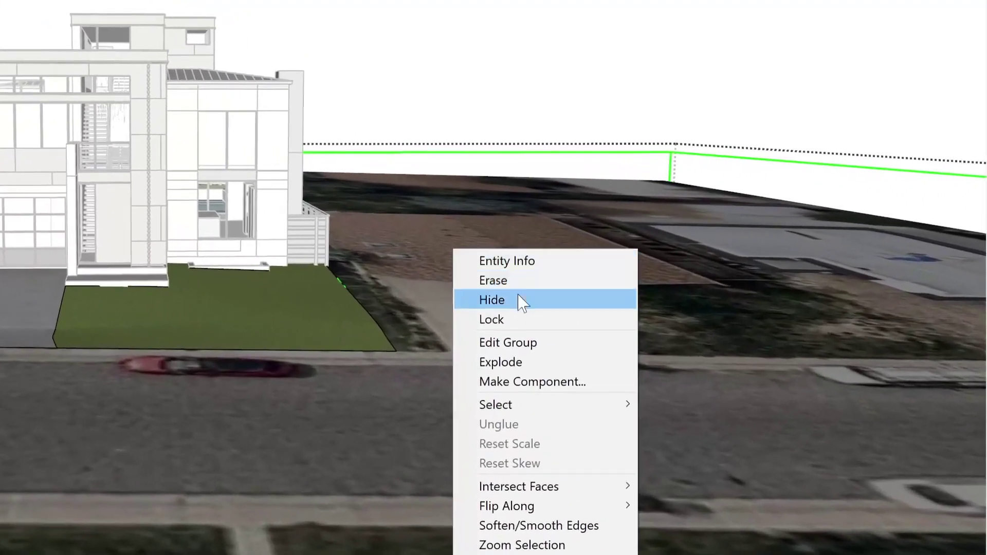
left_click(522, 301)
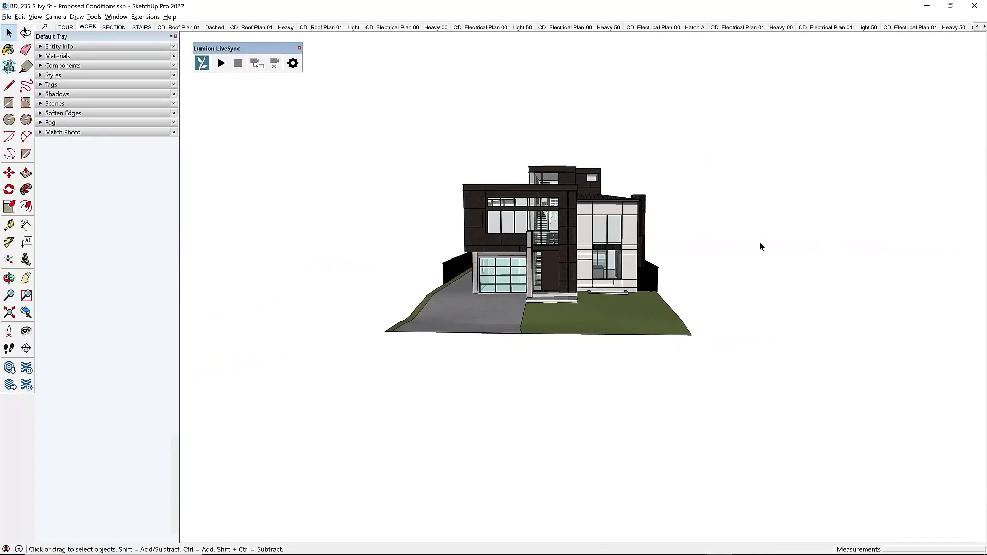
mouse_move(510, 283)
left_mouse_down()
mouse_move(607, 281)
mouse_move(533, 241)
mouse_move(772, 285)
mouse_move(702, 278)
left_mouse_up()
scroll(533, 242, "up", 3)
key("h")
scroll(533, 241, "up", 3)
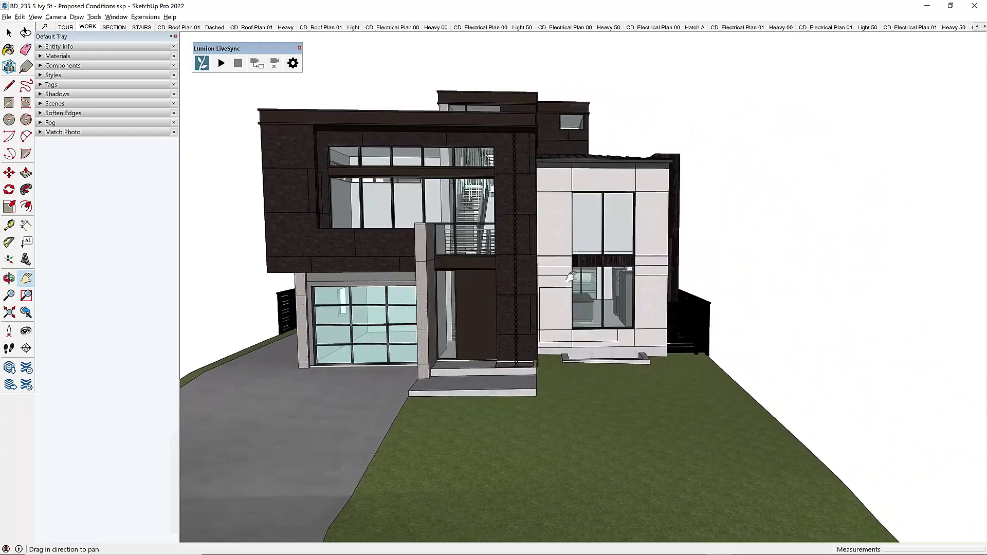
left_click_drag(701, 279, 386, 268)
scroll(487, 206, "down", 4)
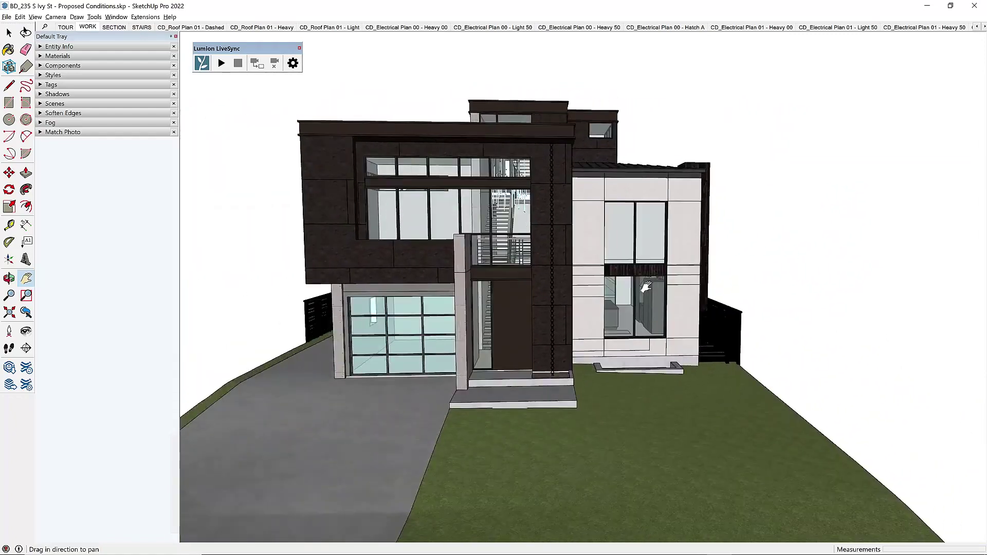
mouse_move(486, 206)
middle_mouse_down()
mouse_move(646, 263)
mouse_move(649, 292)
middle_mouse_up()
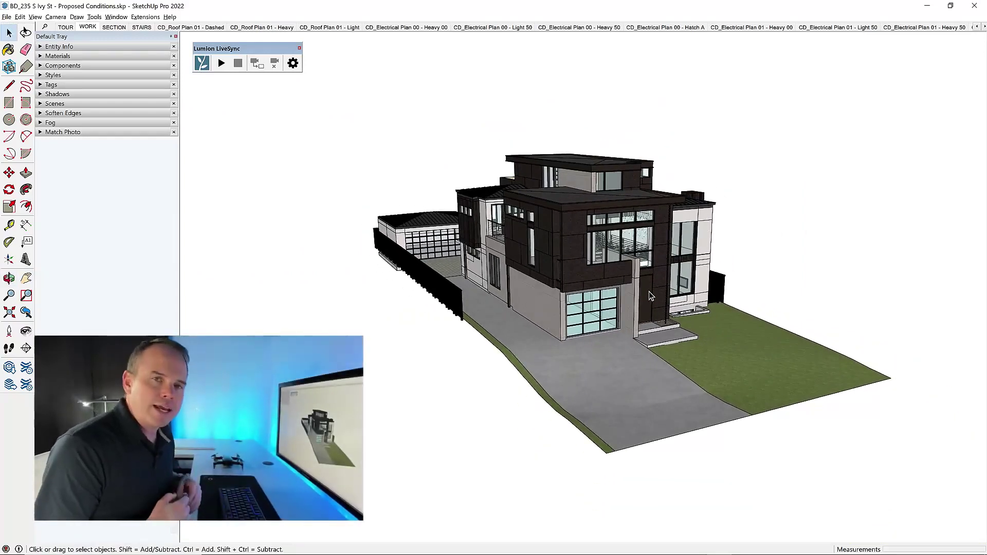
Draw a large ground rectangle around the house and a tall vertical wall face behind it
mouse_move(649, 292)
middle_mouse_down()
mouse_move(468, 242)
mouse_move(519, 332)
middle_mouse_up()
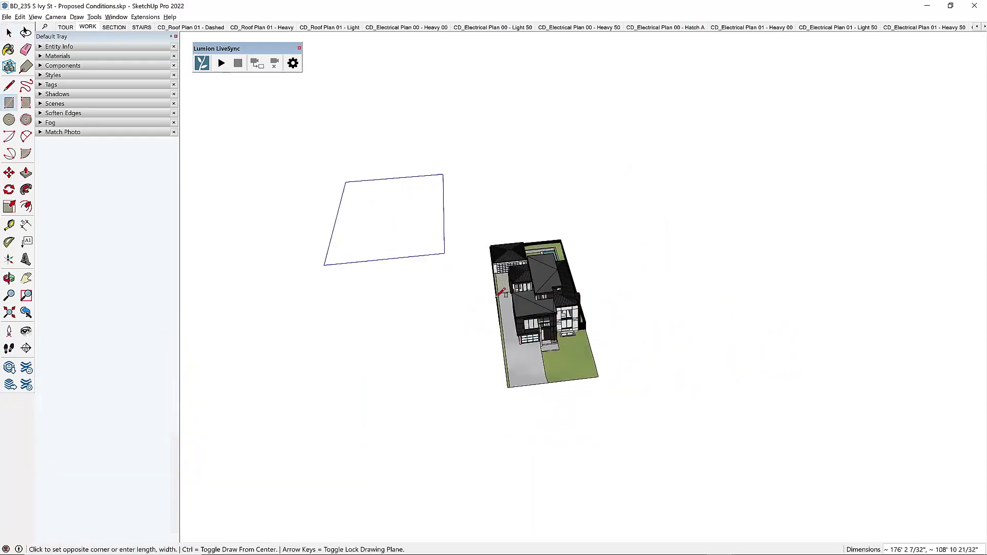
left_click(877, 441)
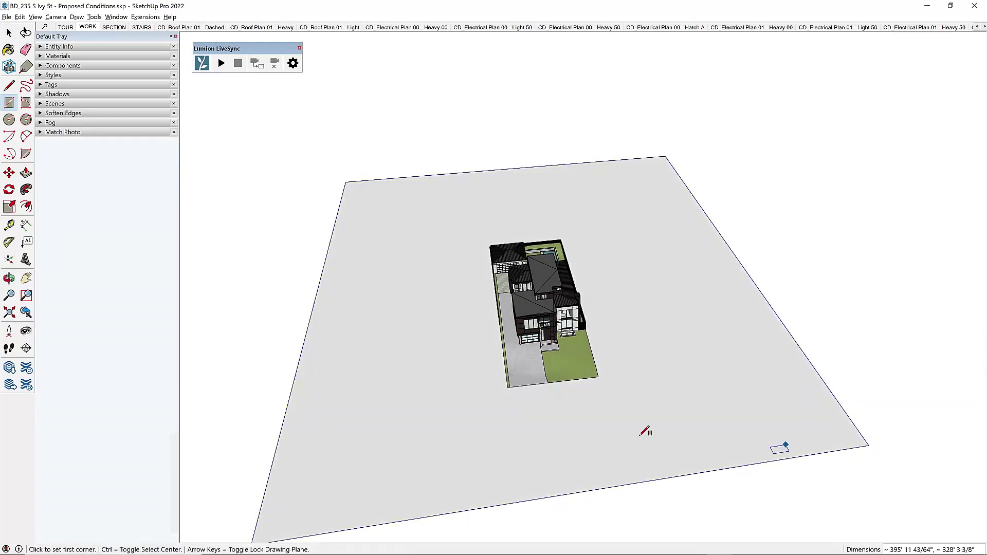
mouse_move(646, 425)
middle_mouse_down()
mouse_move(657, 300)
mouse_move(728, 283)
mouse_move(656, 337)
mouse_move(559, 314)
middle_mouse_up()
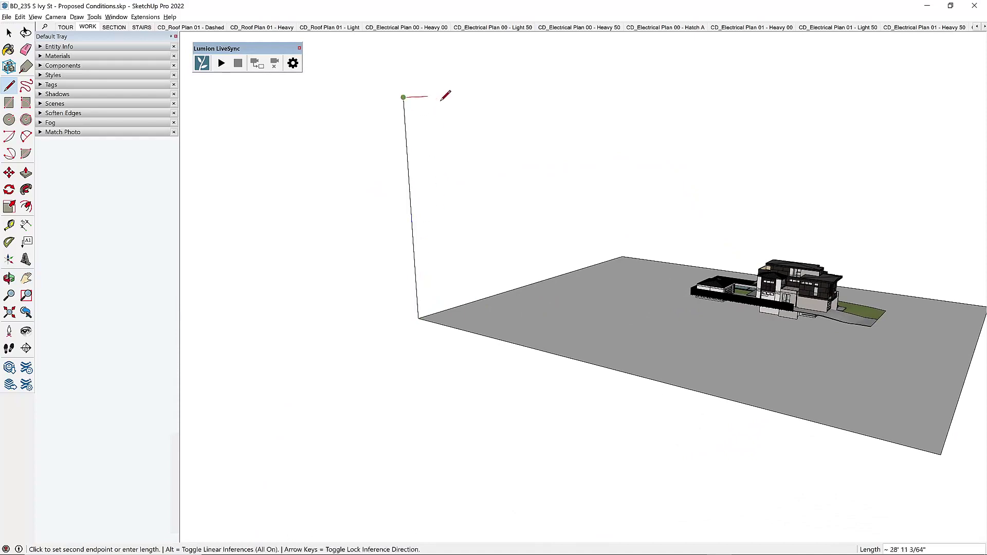
left_click(623, 256)
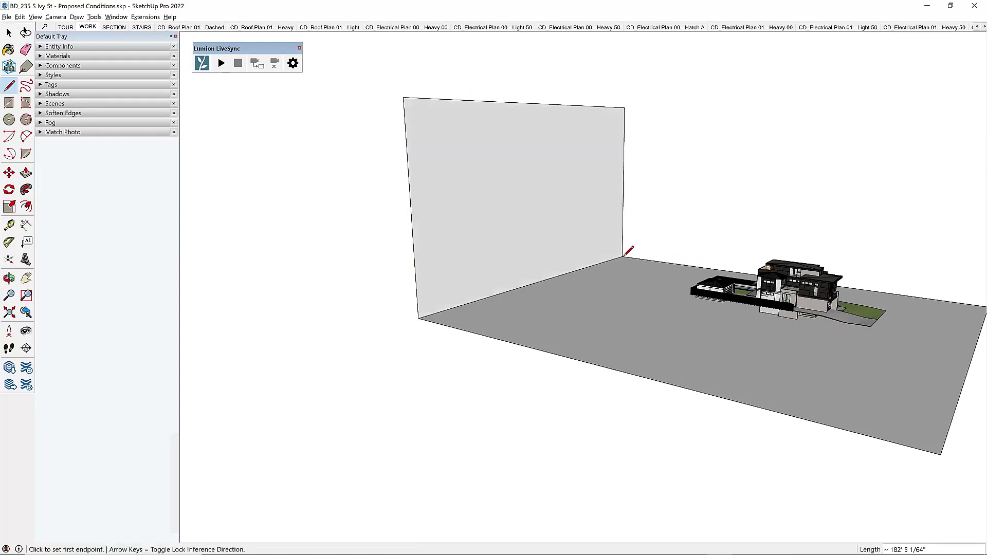
mouse_move(543, 382)
middle_mouse_down()
mouse_move(709, 352)
mouse_move(522, 352)
middle_mouse_up()
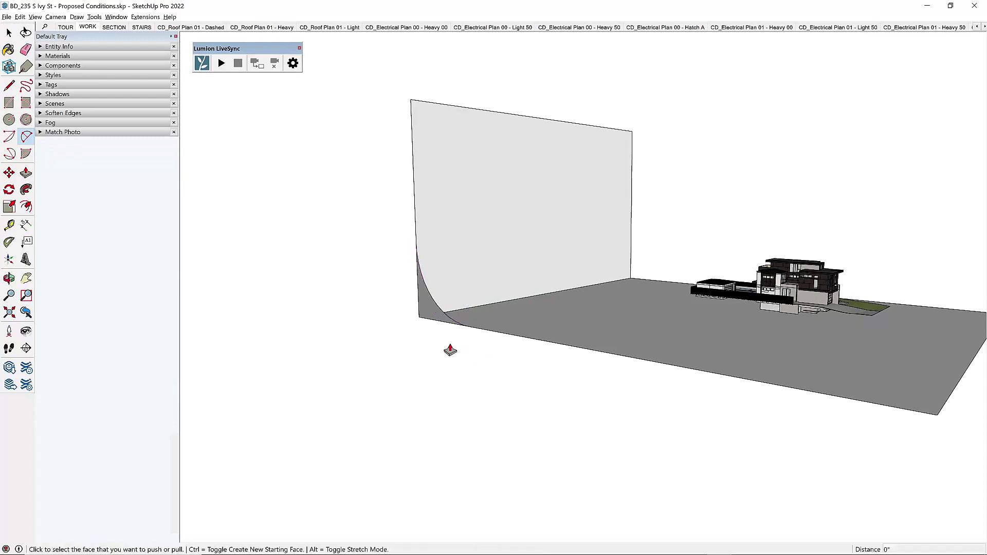
Extrude the curved corner face across the ground and erase leftover edges
left_click(431, 325)
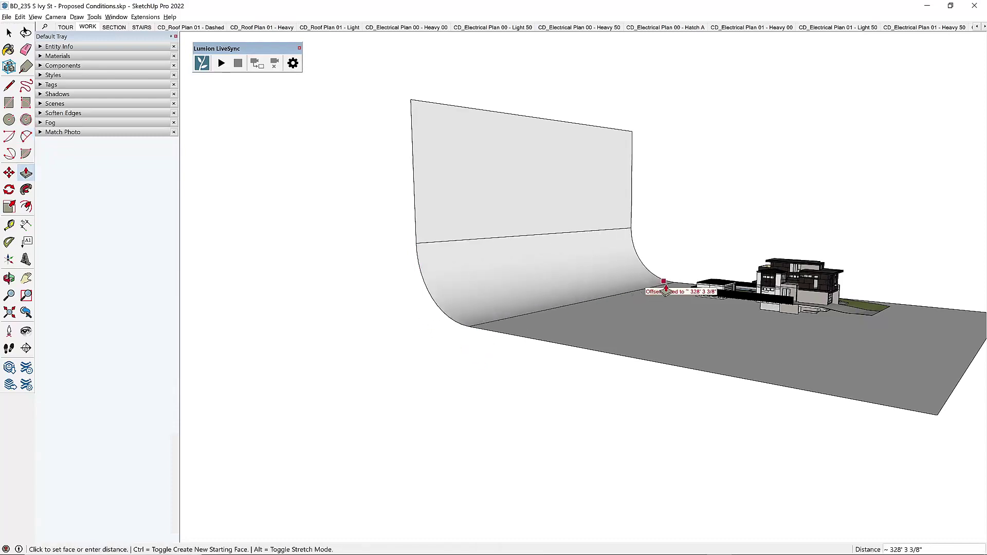
key("e")
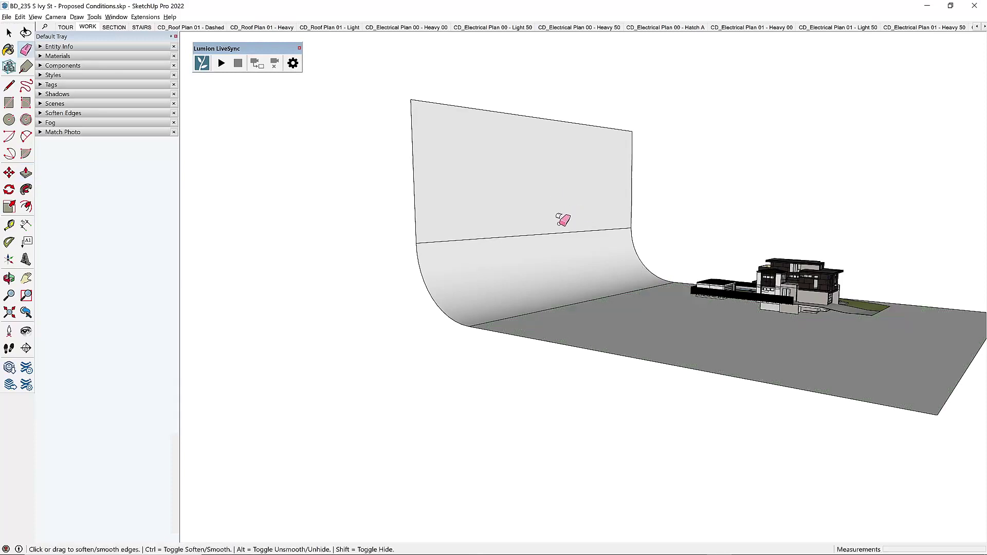
middle_click_drag(541, 327, 761, 309)
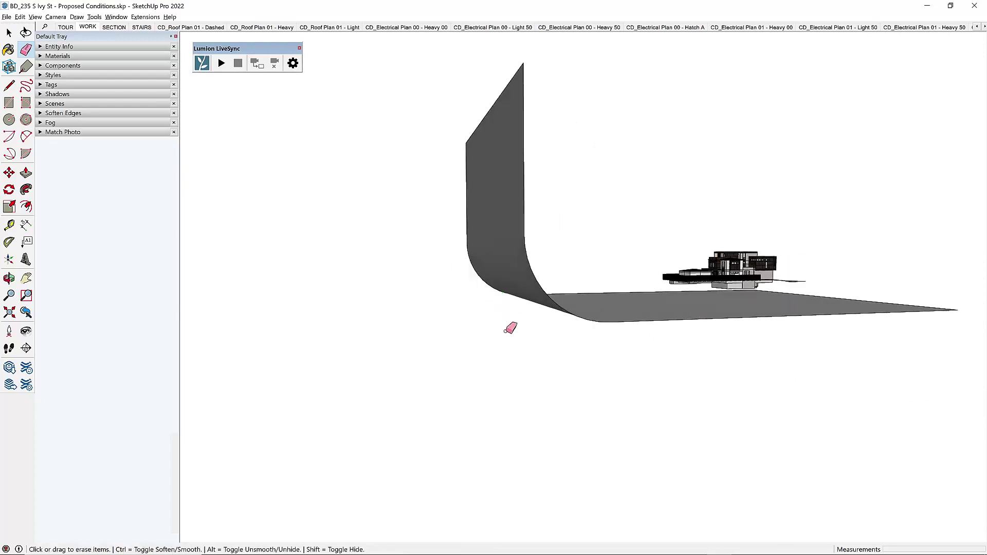
mouse_move(724, 305)
middle_mouse_down()
mouse_move(622, 326)
mouse_move(257, 349)
middle_mouse_up()
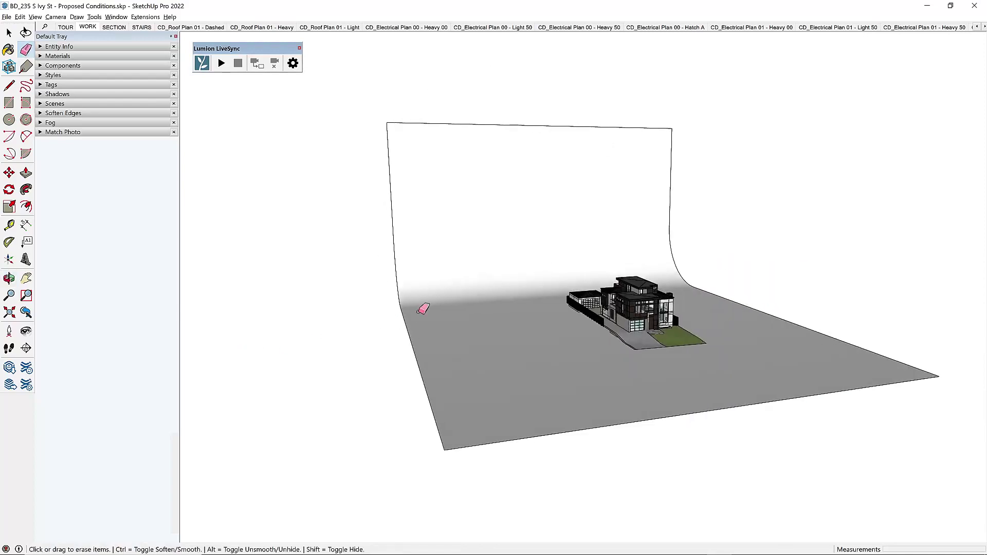
Select the whole curved backdrop and make it a group
key("space")
left_click(463, 253)
right_click(463, 253)
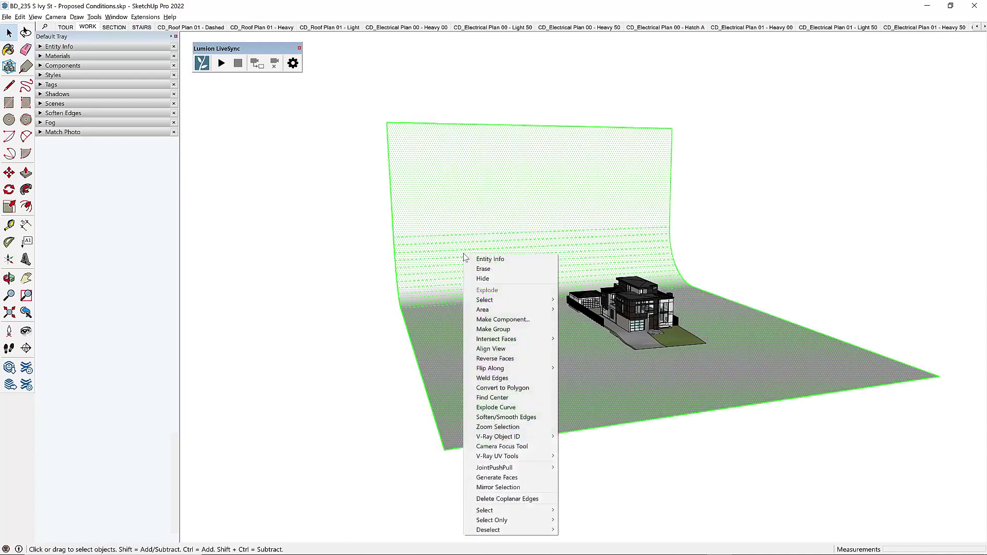
left_click(521, 329)
mouse_move(521, 329)
middle_mouse_down()
mouse_move(702, 383)
mouse_move(611, 357)
middle_mouse_up()
scroll(611, 356, "down", 2)
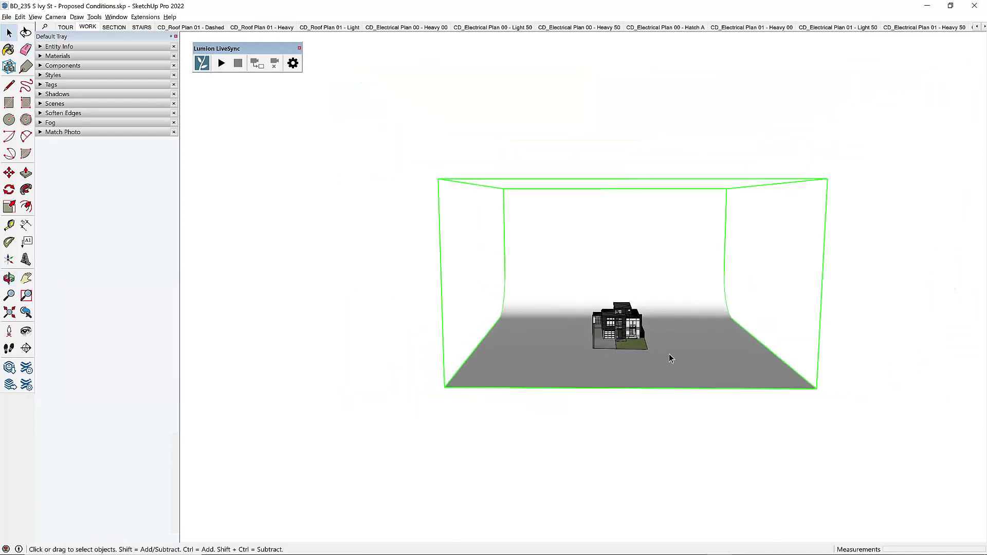
scroll(630, 350, "up", 2)
Scale the curved backdrop symmetrically about its centre by 1.62
key("s")
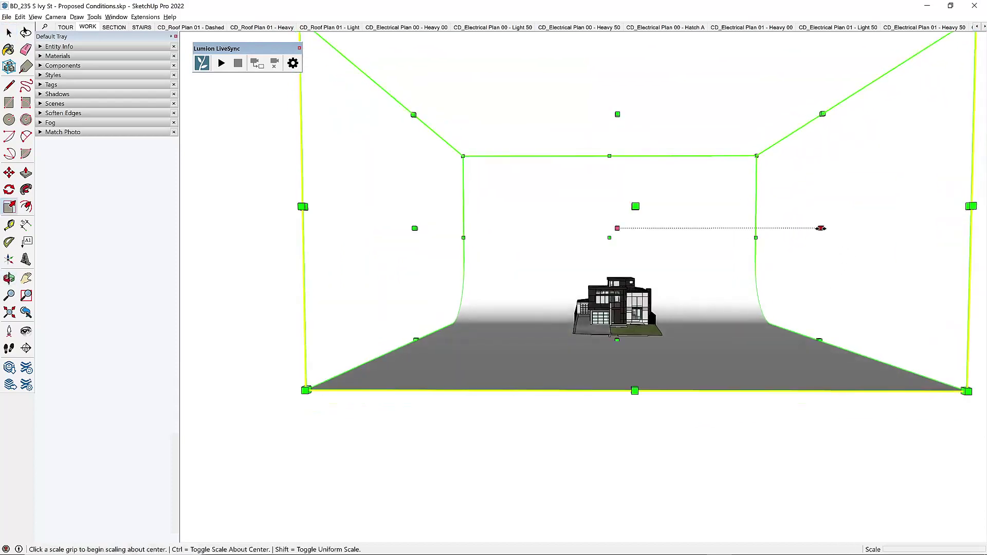
left_click(821, 228, "ctrl")
left_click(948, 227, "ctrl")
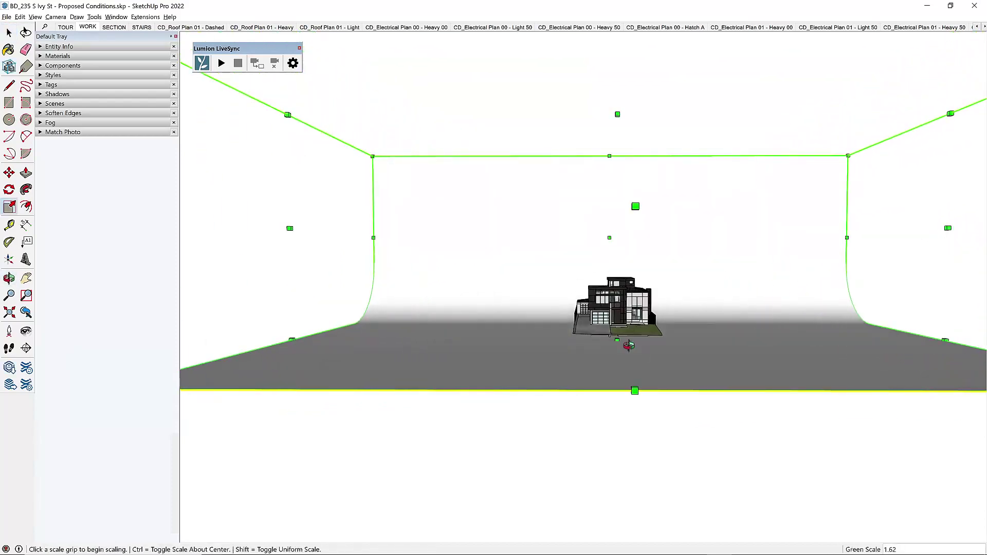
mouse_move(628, 345)
middle_mouse_down()
mouse_move(838, 357)
mouse_move(733, 348)
middle_mouse_up()
Move the enlarged backdrop into place behind the house and deselect it
key("m")
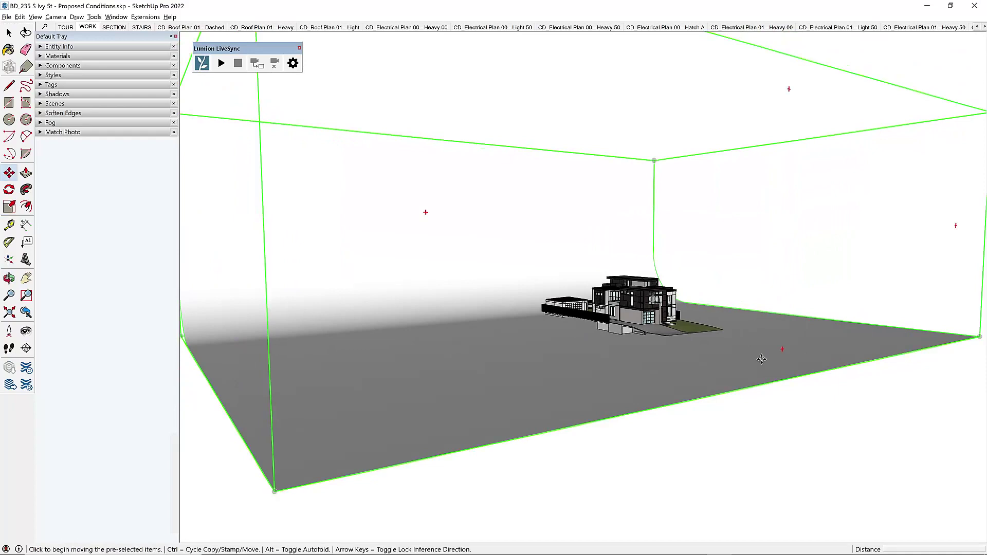
left_click(761, 360)
middle_click_drag(762, 360, 739, 352)
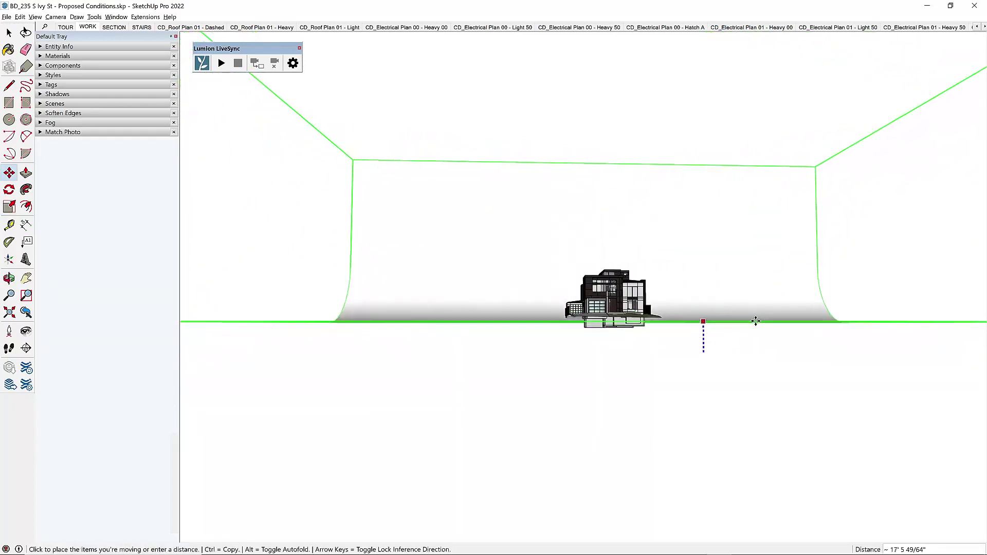
scroll(682, 309, "up", 3)
scroll(569, 366, "up", 2)
middle_click_drag(568, 367, 778, 392)
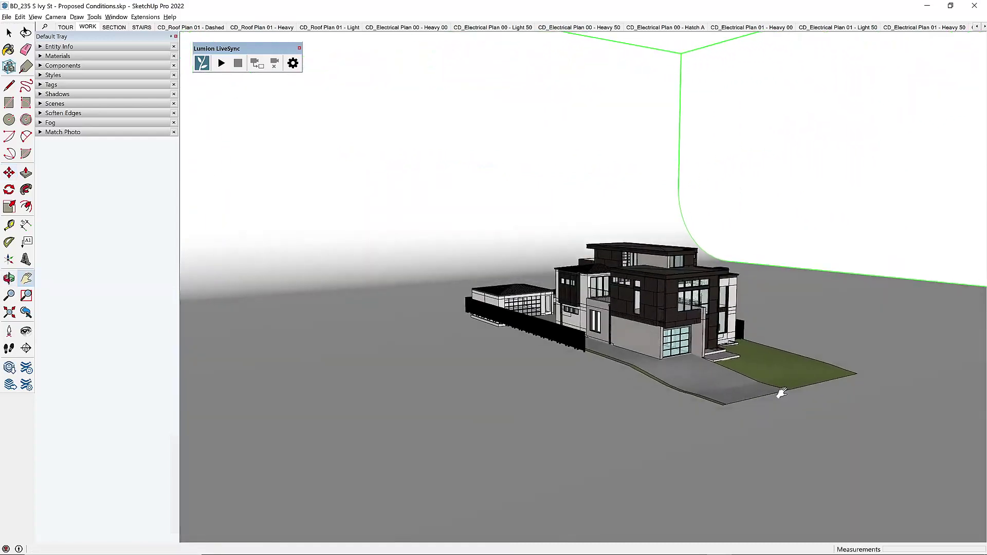
left_click(767, 226)
mouse_move(767, 227)
middle_mouse_down()
mouse_move(631, 353)
mouse_move(716, 342)
middle_mouse_up()
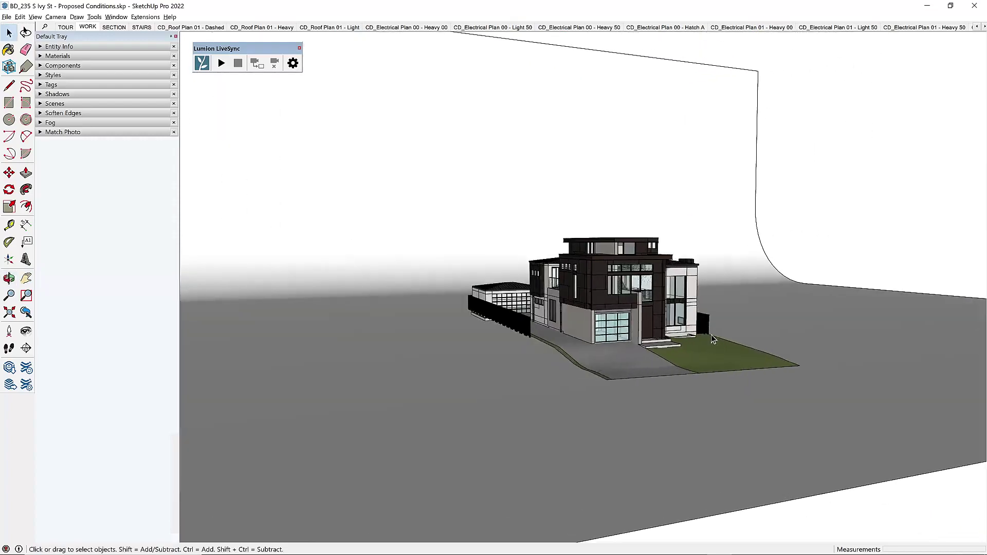
key("b")
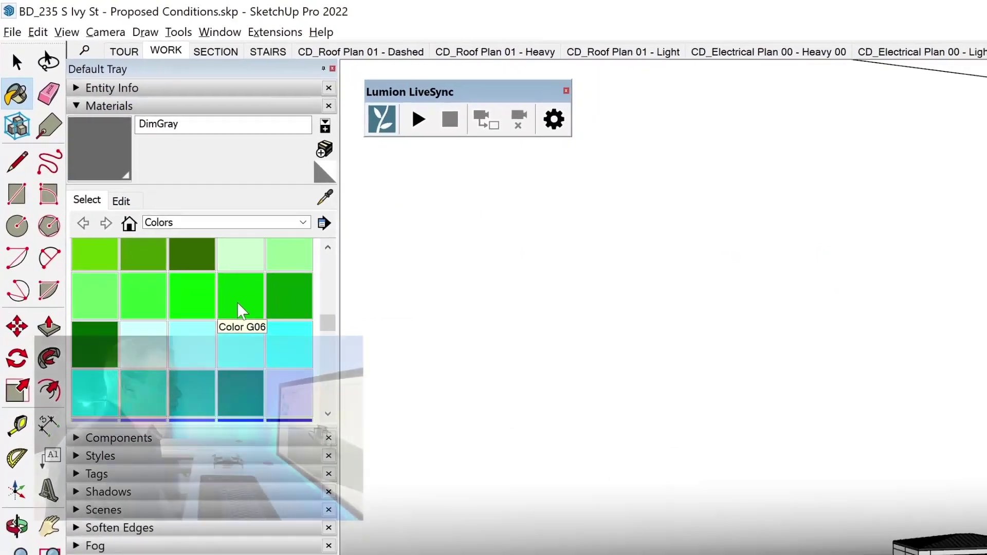
Paint the backdrop with Color G06 green, then orbit around the house to check it
left_click(255, 328)
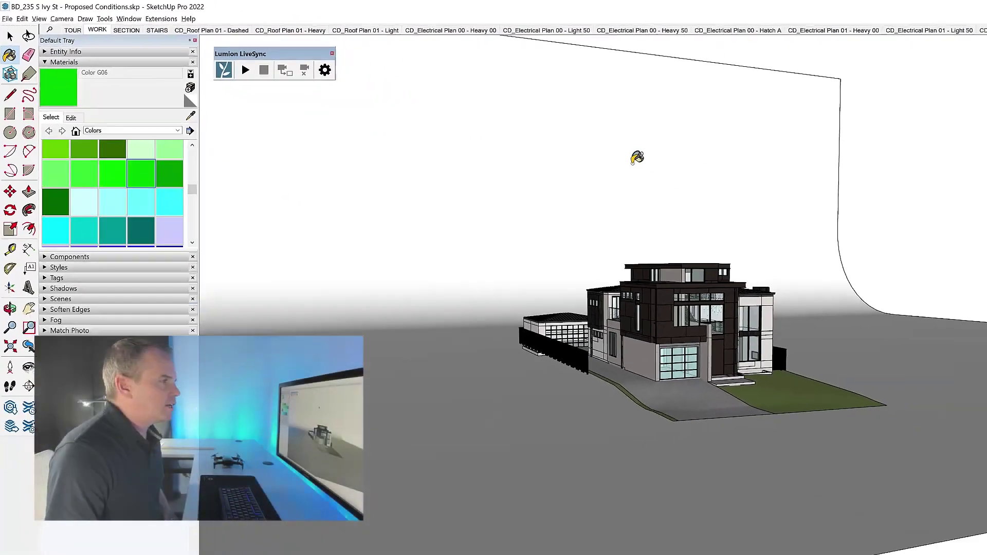
left_click(575, 140)
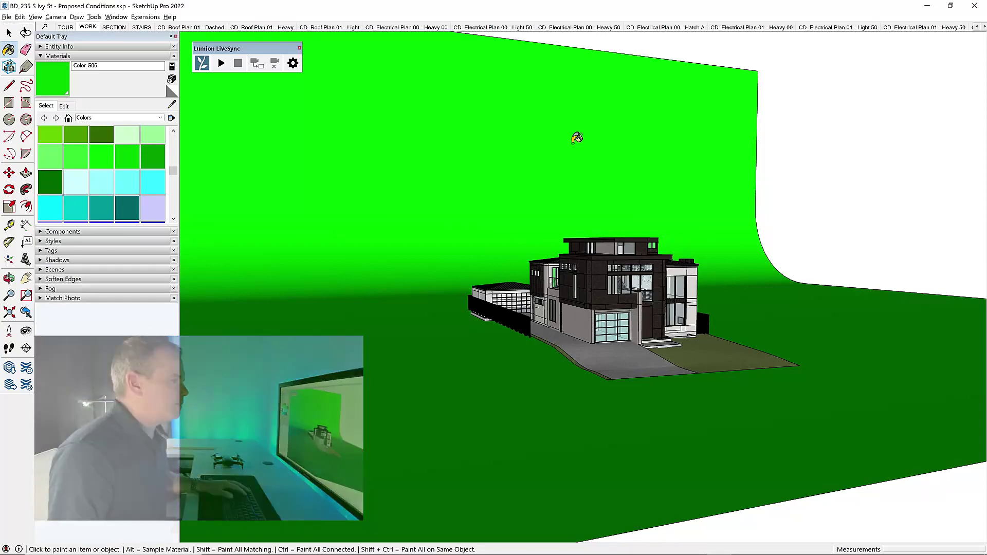
middle_click_drag(653, 218, 295, 246)
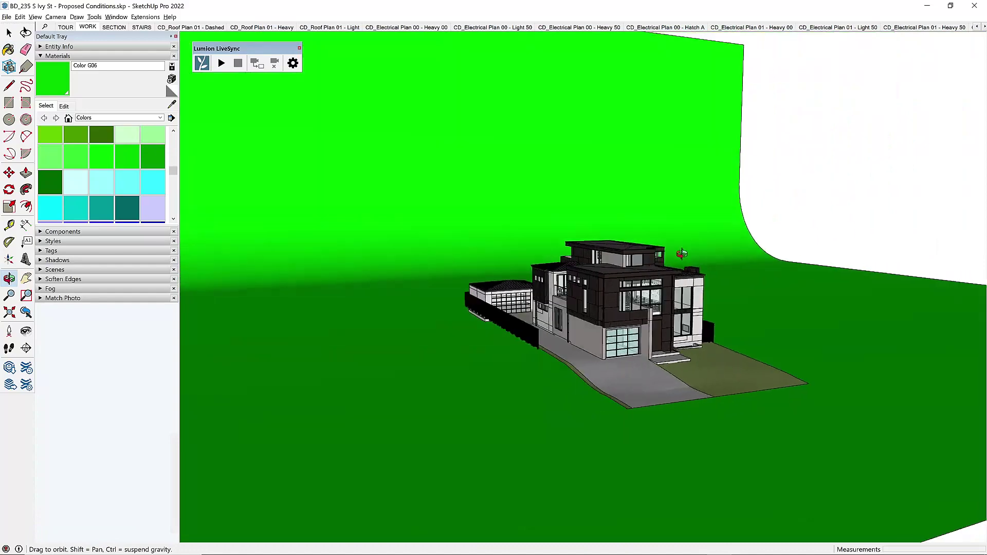
middle_click_drag(295, 247, 699, 295)
scroll(699, 295, "up", 2)
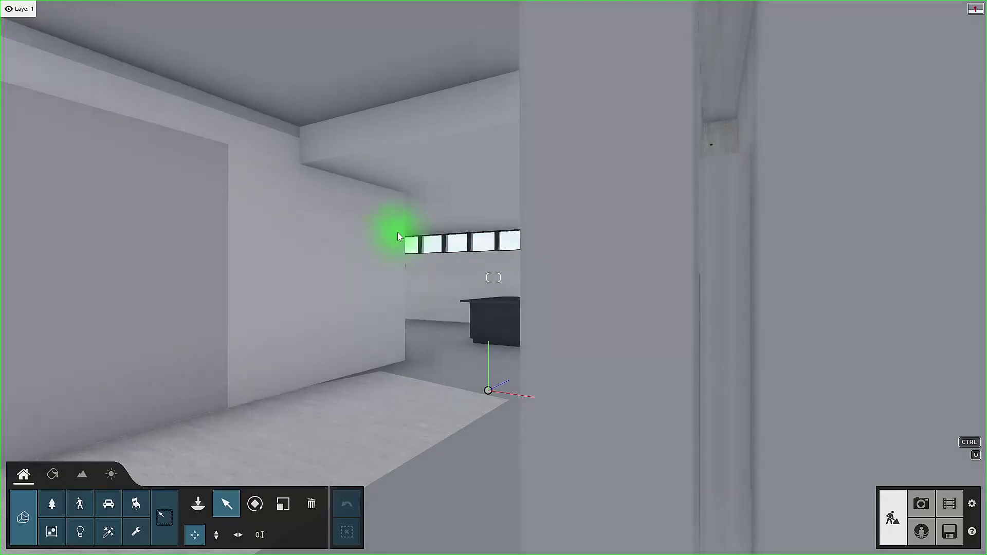
Fly the camera backward out through the wall and tilt up to frame the house and backdrop
right_click_drag(454, 250, 454, 251)
key("s")
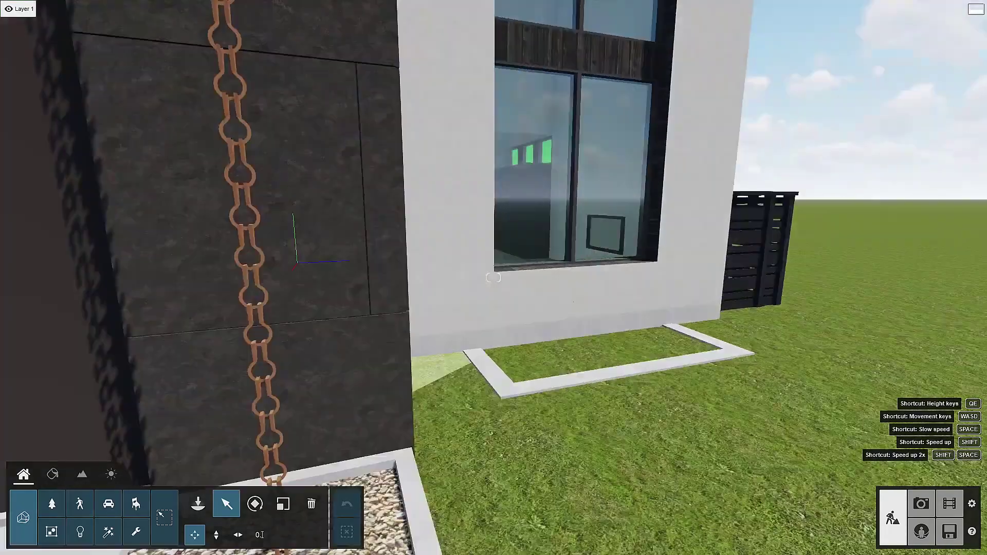
key("s")
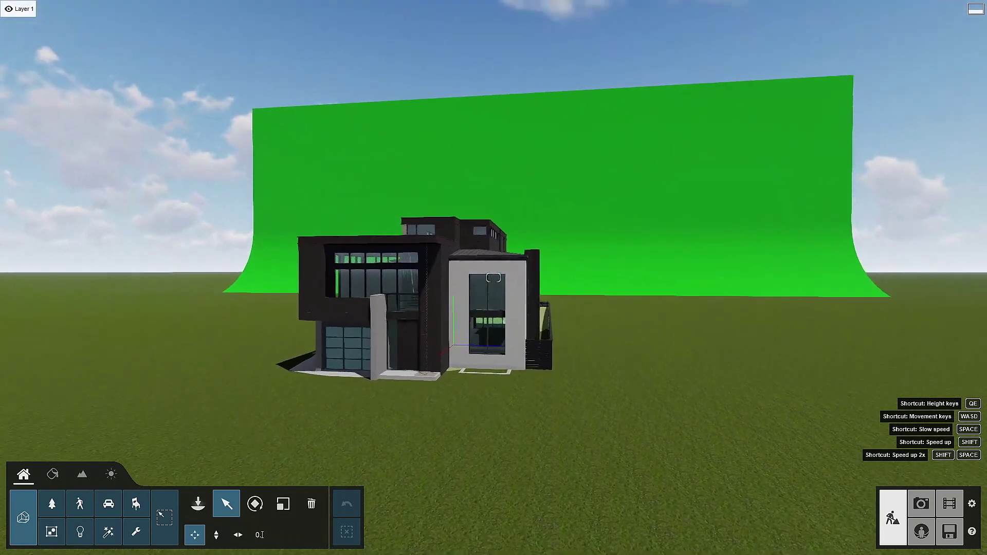
right_click_drag(661, 255, 661, 234)
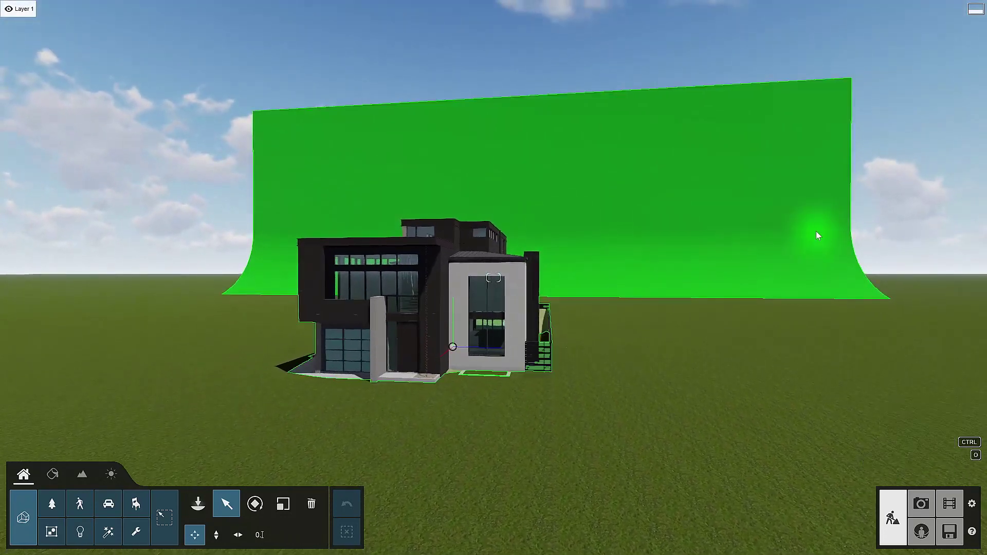
Set the imported house model's Y position to 10 ft with Type in
left_click(685, 210)
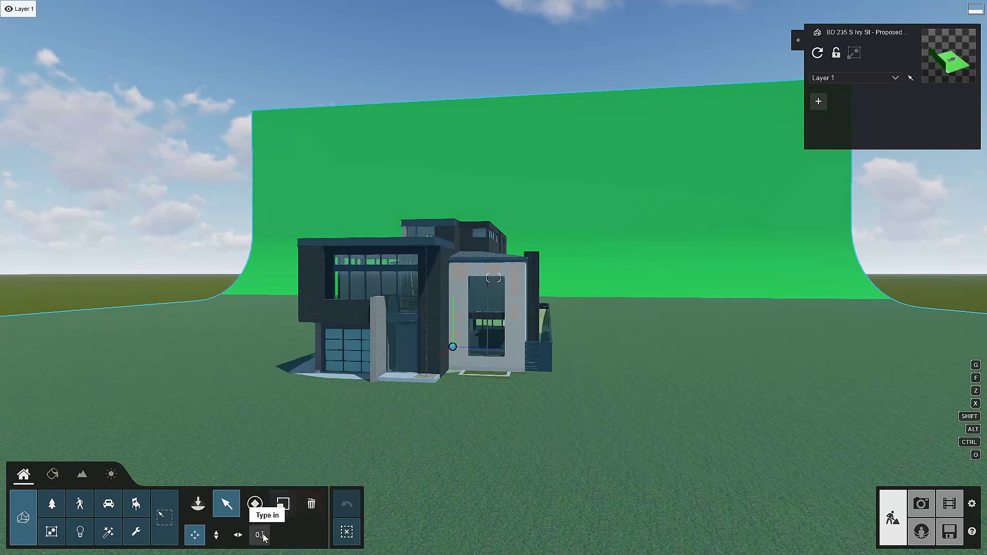
left_click(261, 534)
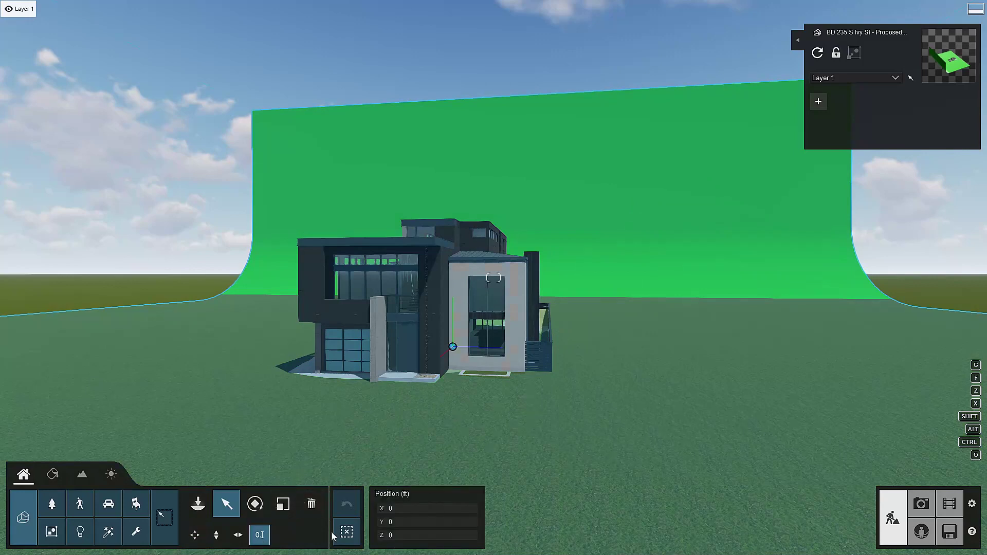
left_click(432, 524)
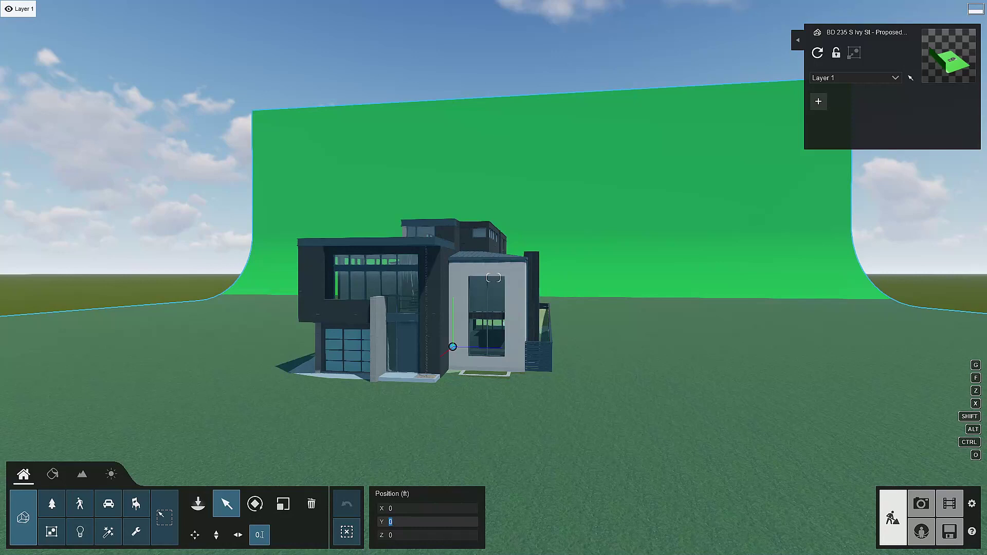
type("10")
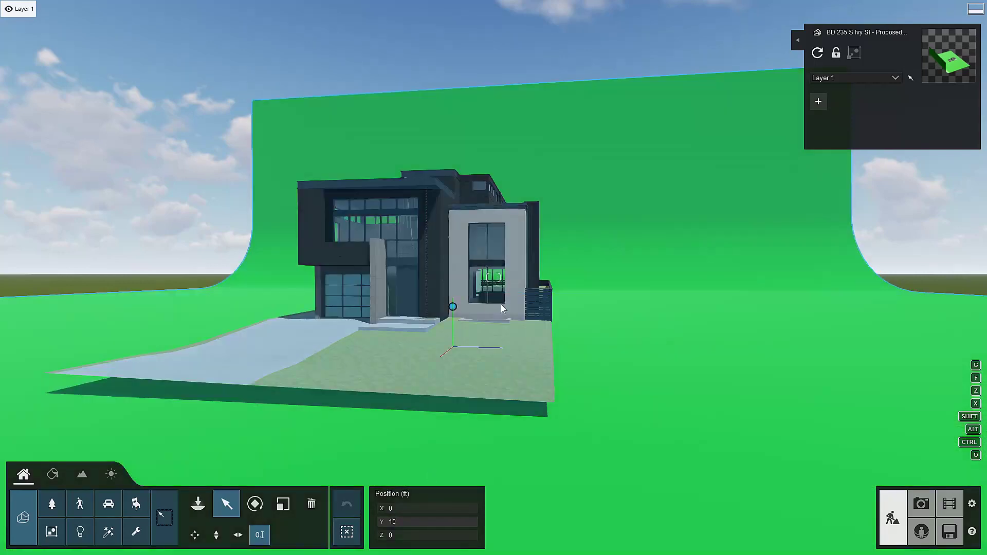
Fly around the raised house with WASD to check it, then deselect the model
right_click_drag(501, 308, 464, 308)
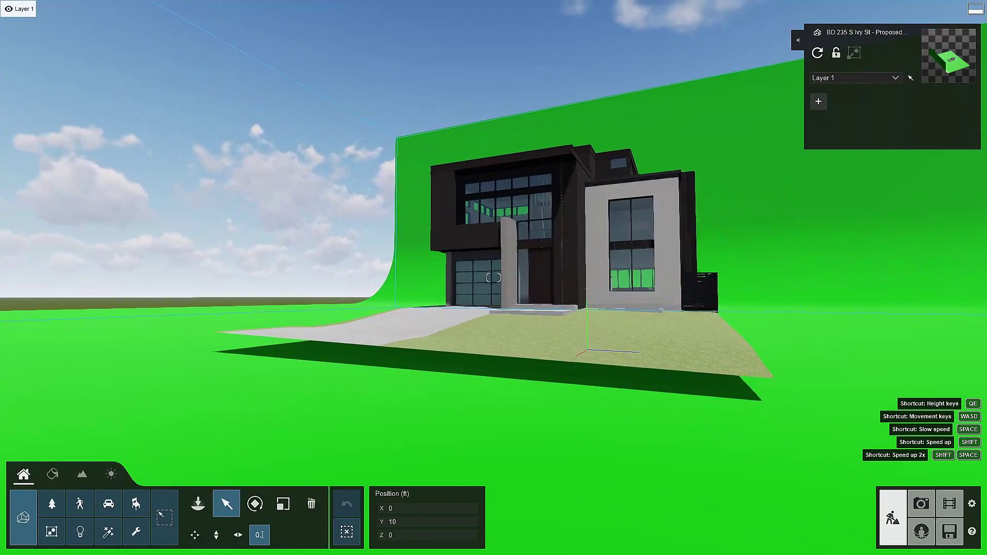
key("s")
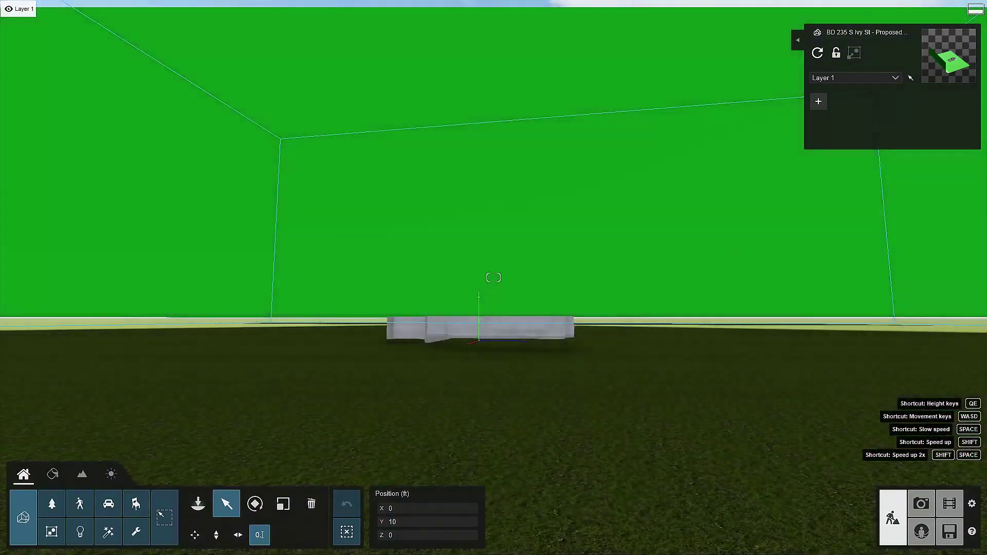
key("e")
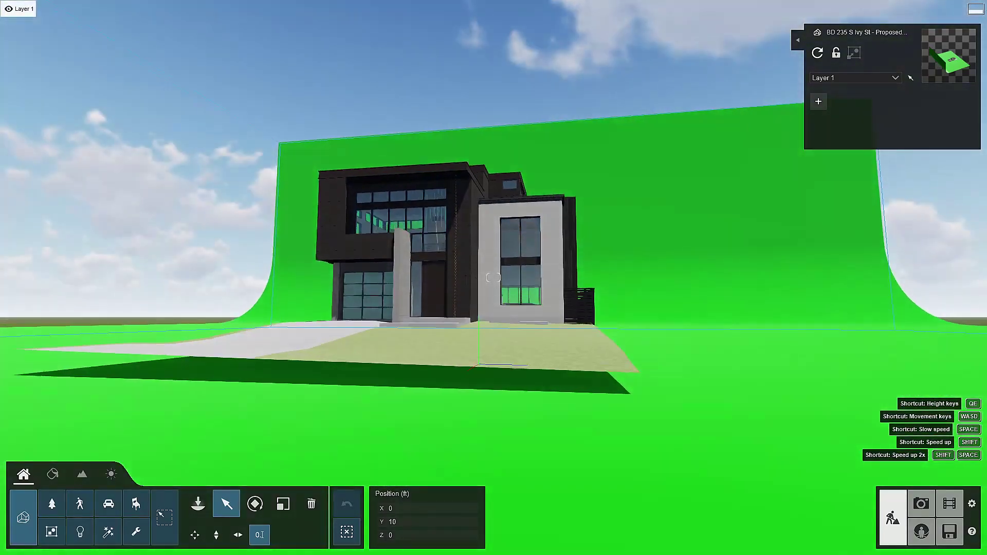
key("w")
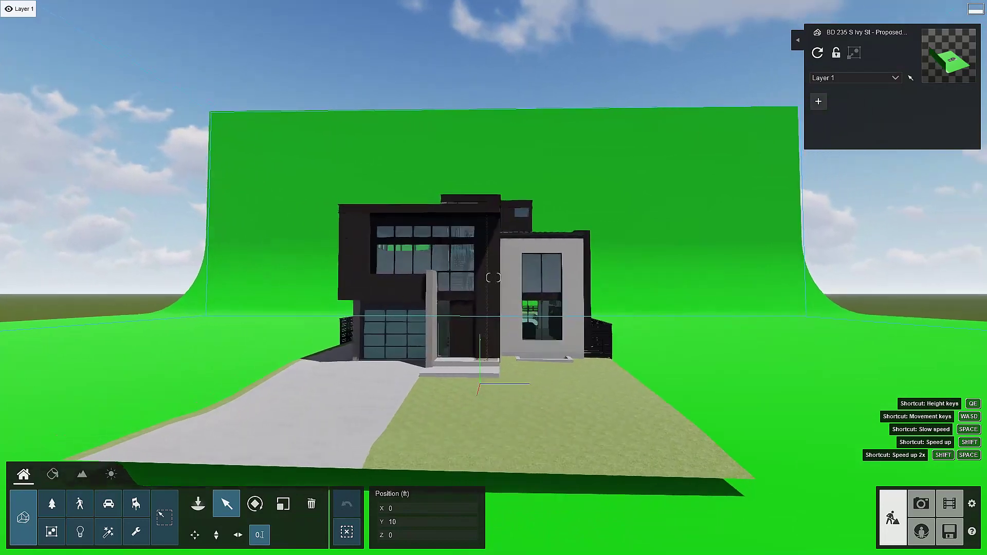
key("d")
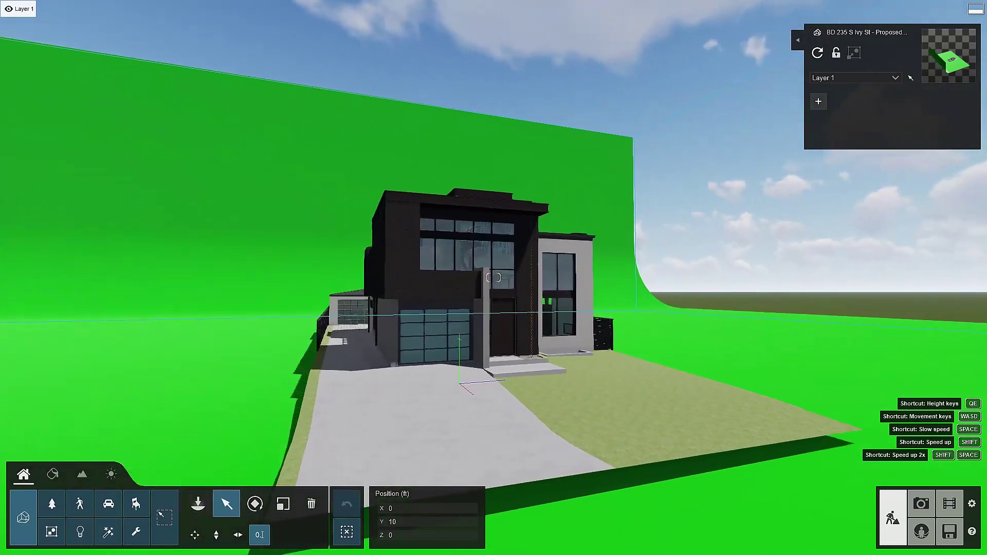
key("a")
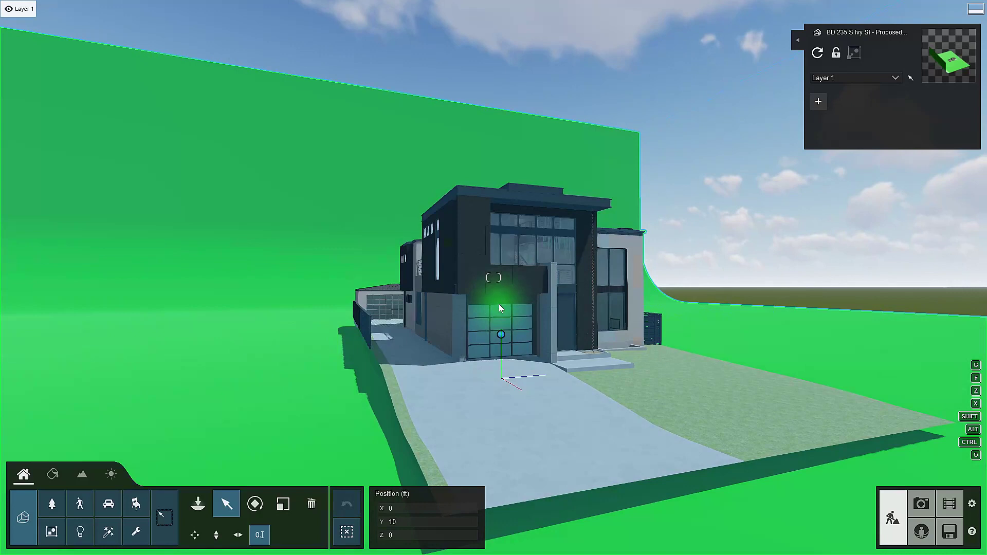
left_click(349, 532)
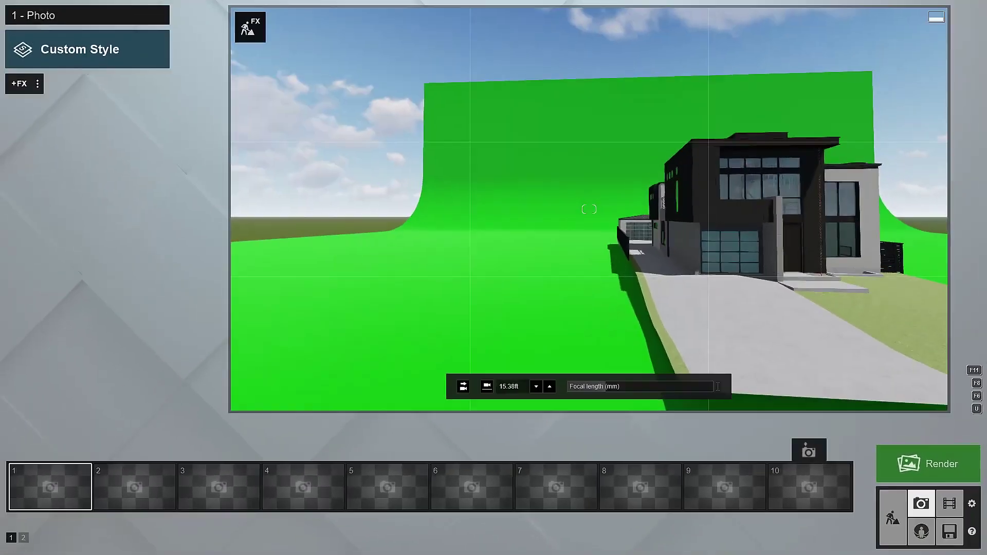
Frame the house's side drive, save it as photo 1, restore that view and open the effects gallery
mouse_move(463, 199)
right_mouse_down()
mouse_move(588, 208)
mouse_move(620, 307)
right_mouse_up()
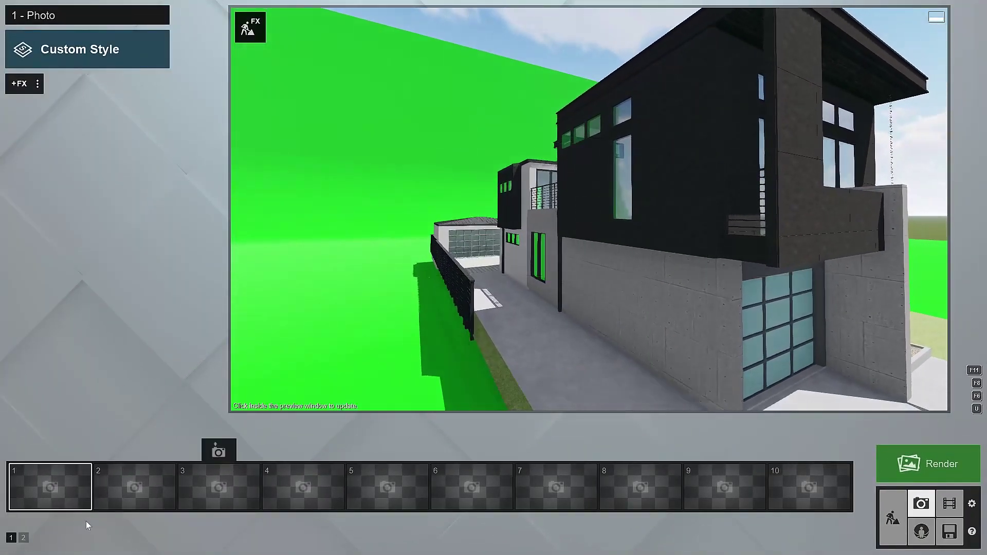
left_click(48, 453)
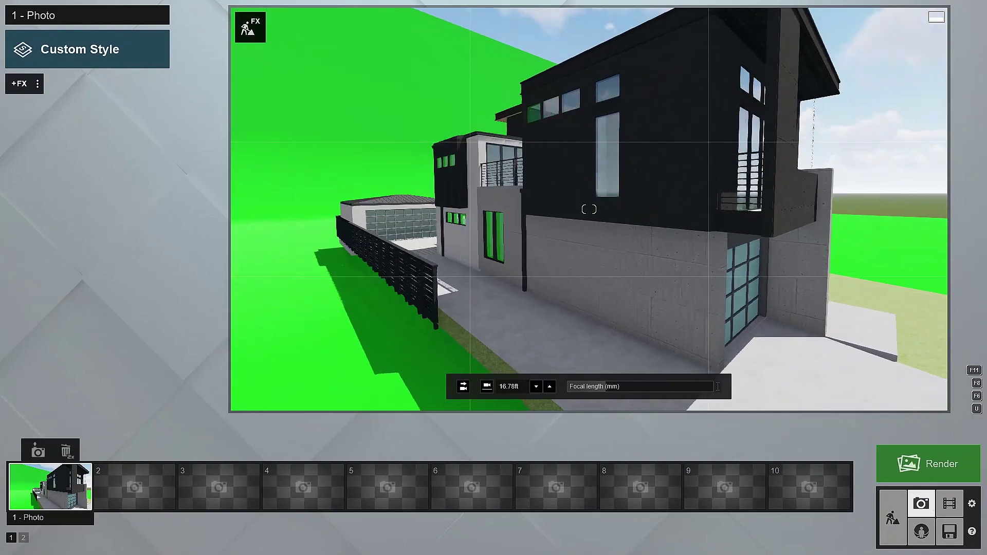
right_click_drag(539, 231, 588, 209)
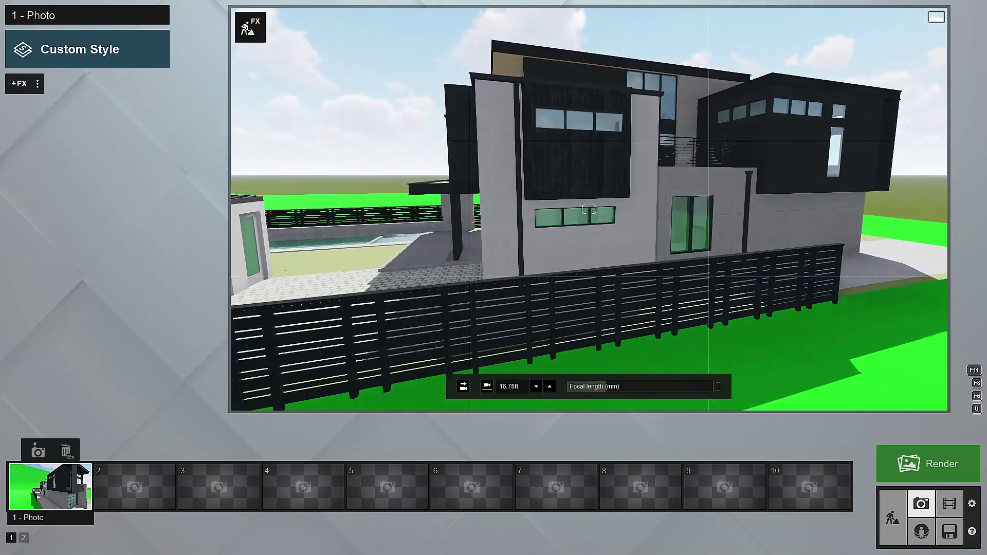
right_click_drag(589, 208, 588, 209)
left_click(38, 451)
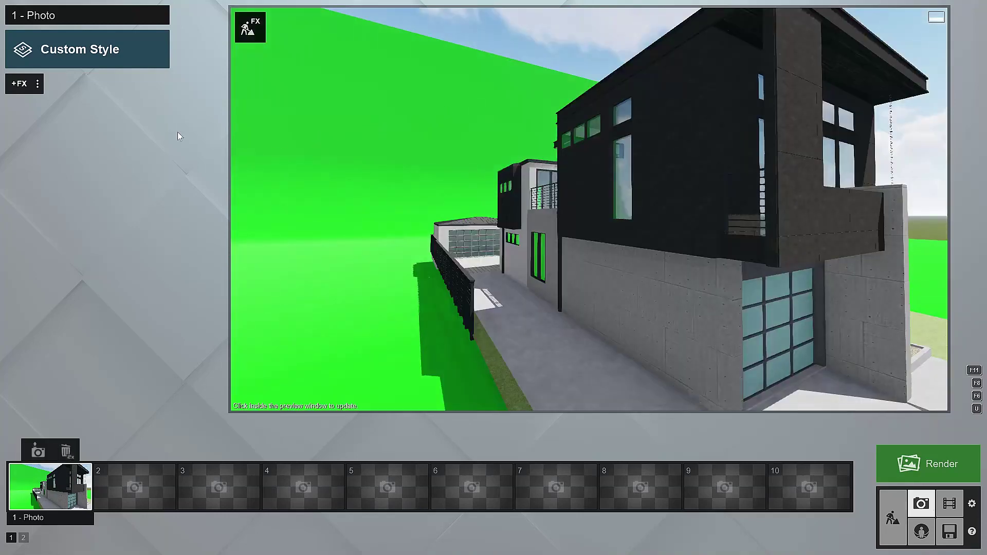
left_click(16, 87)
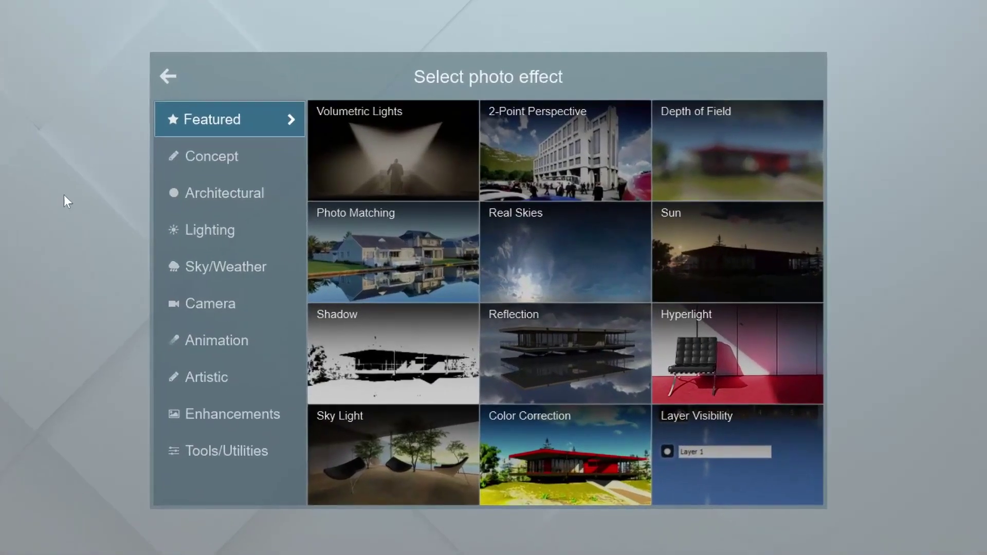
Add a Reflection effect with Speedray enabled and make the upper glass windows a reflection plane
left_click(604, 358)
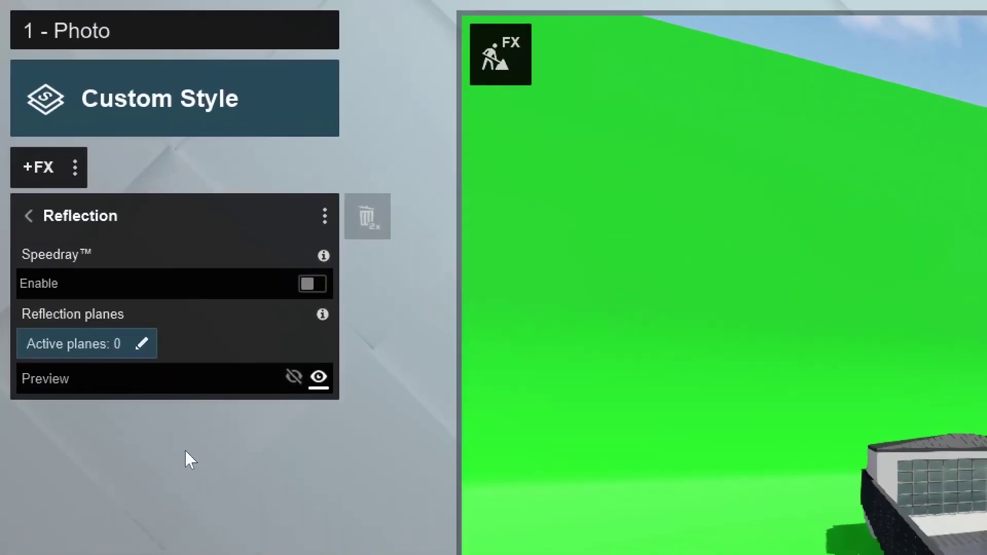
left_click(308, 285)
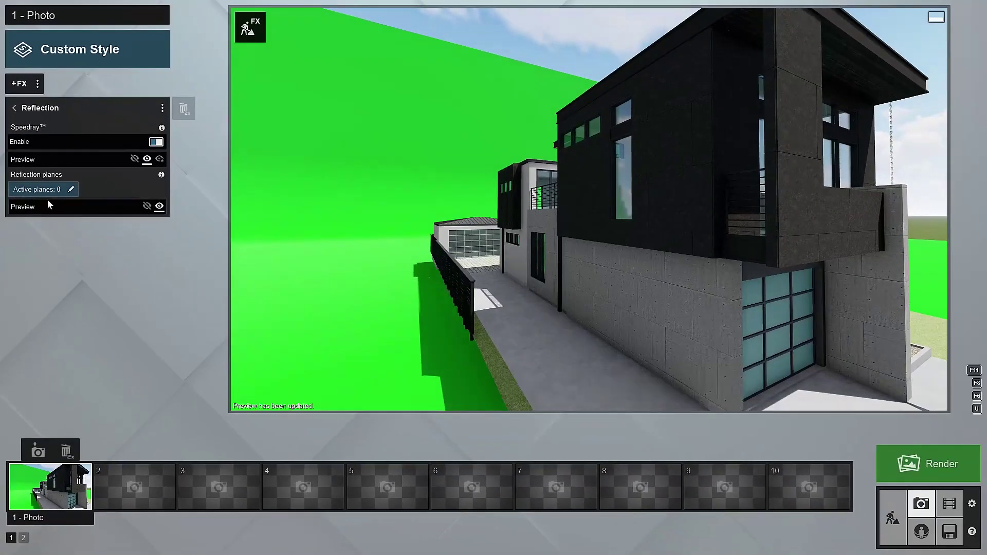
left_click(44, 190)
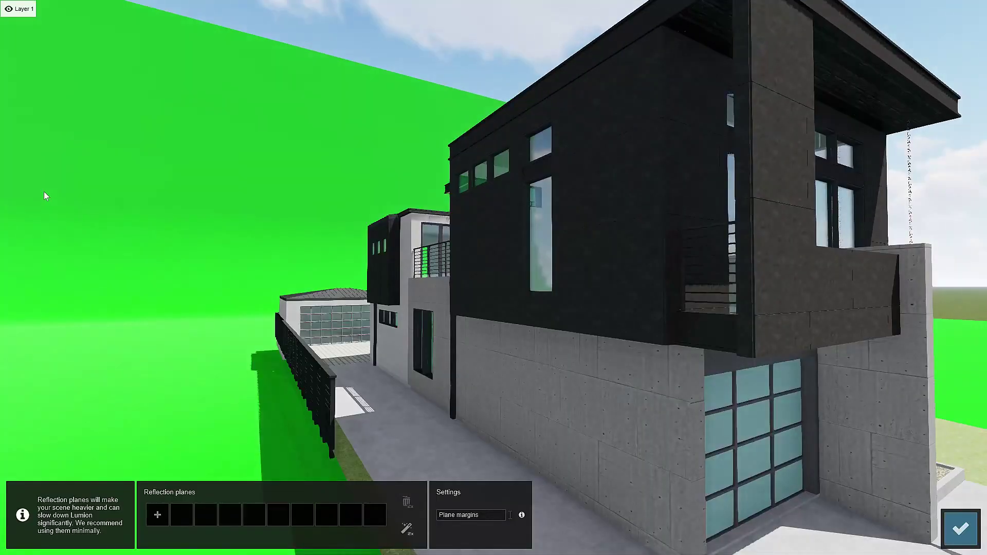
left_click(158, 516)
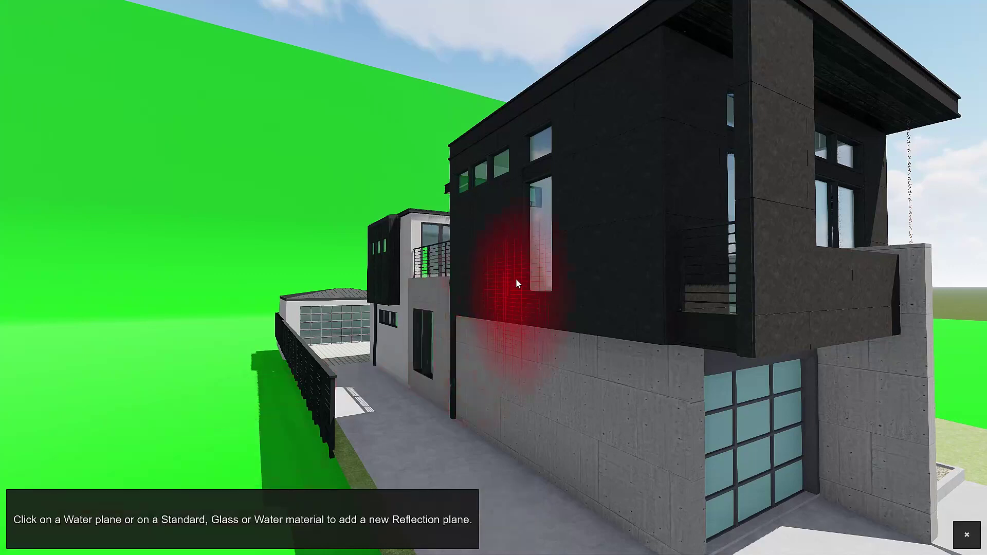
left_click(538, 241)
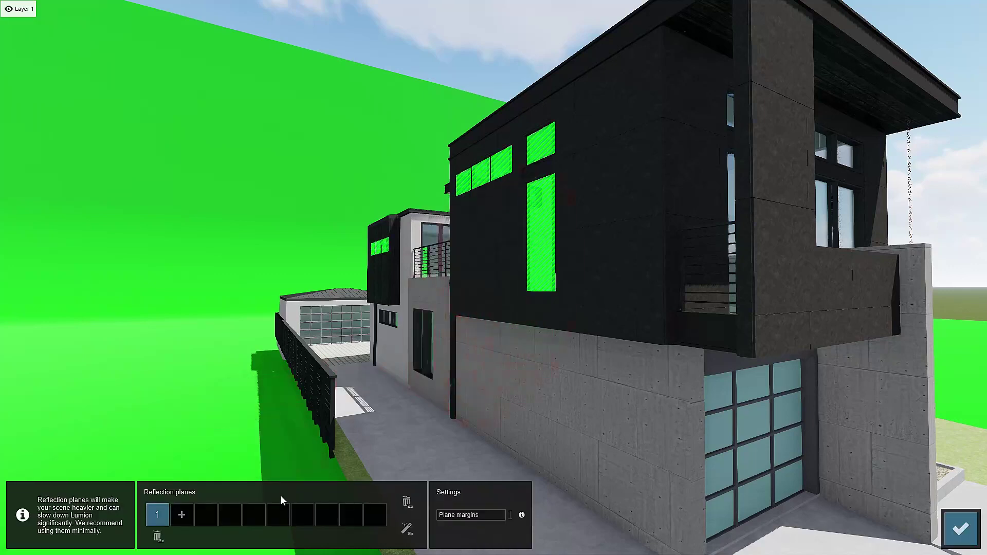
Add reflection planes on the large lower window and small window row, then refresh the preview
left_click(182, 517)
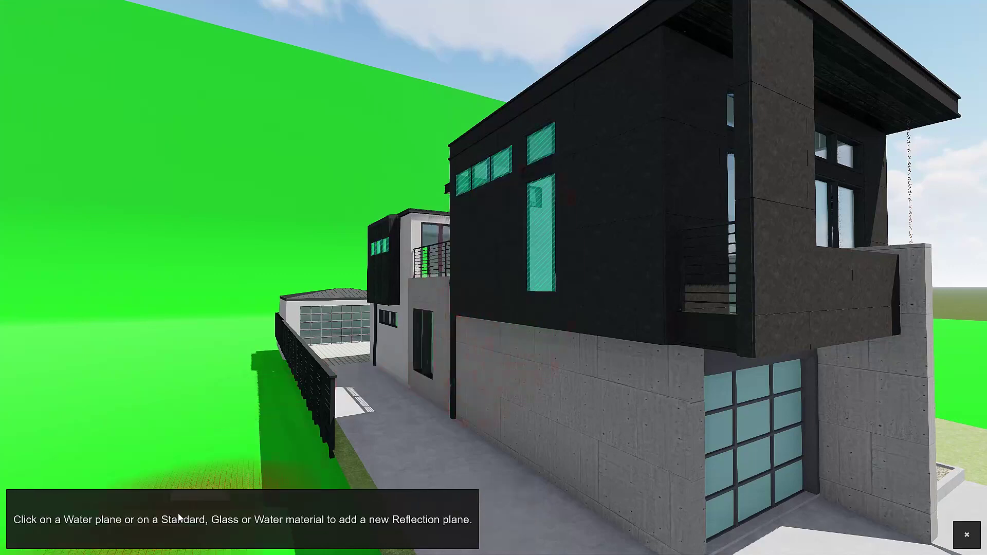
left_click(431, 343)
key("w")
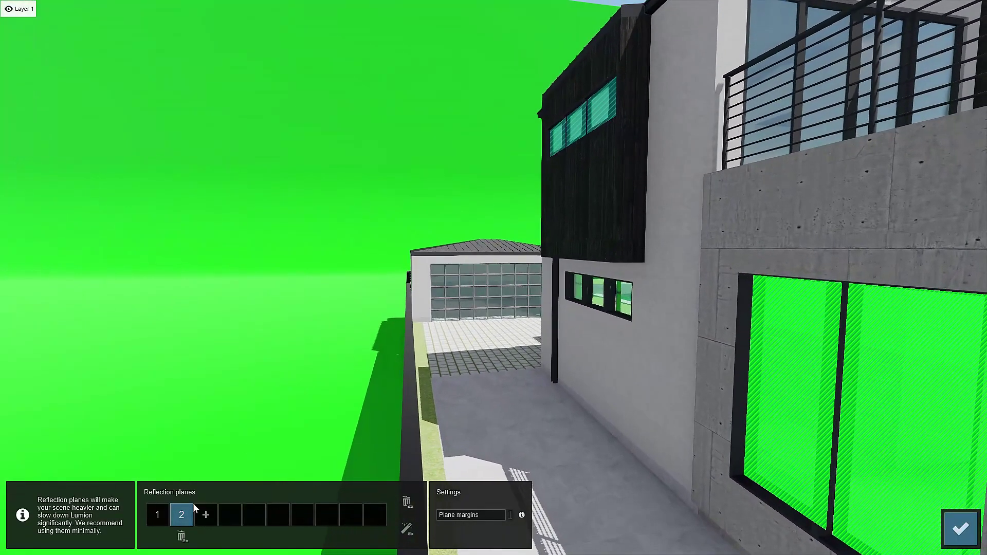
left_click(207, 519)
left_click(628, 294)
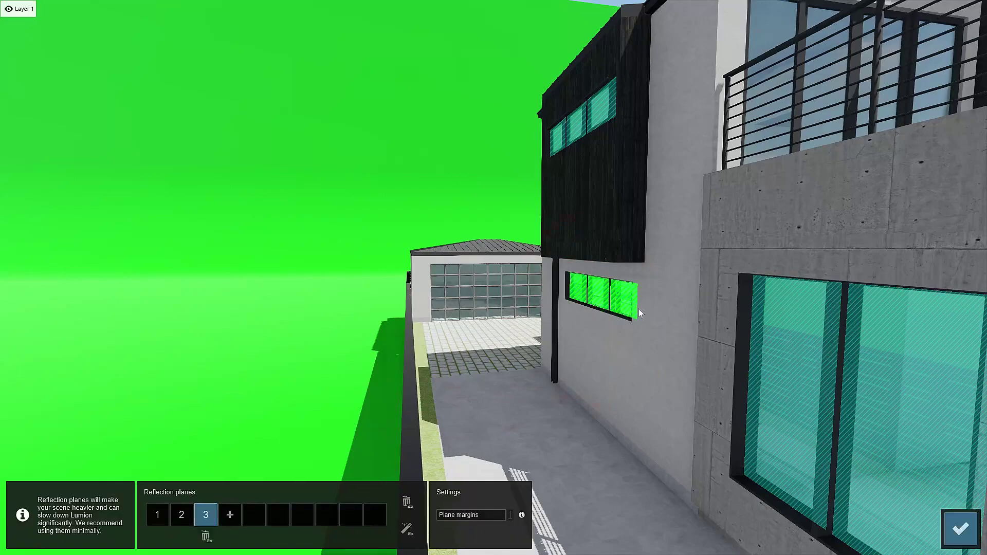
left_click(960, 528)
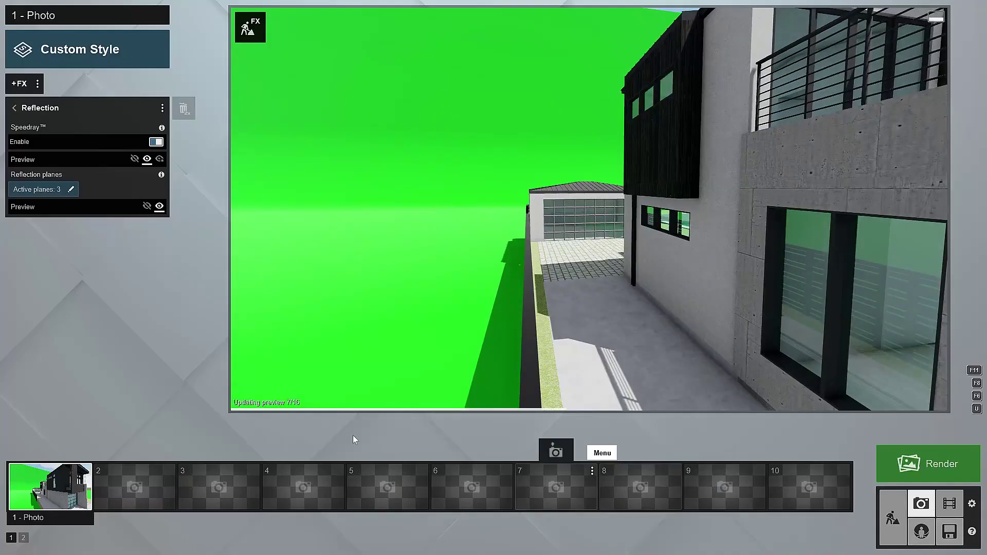
left_click(59, 483)
left_click(550, 324)
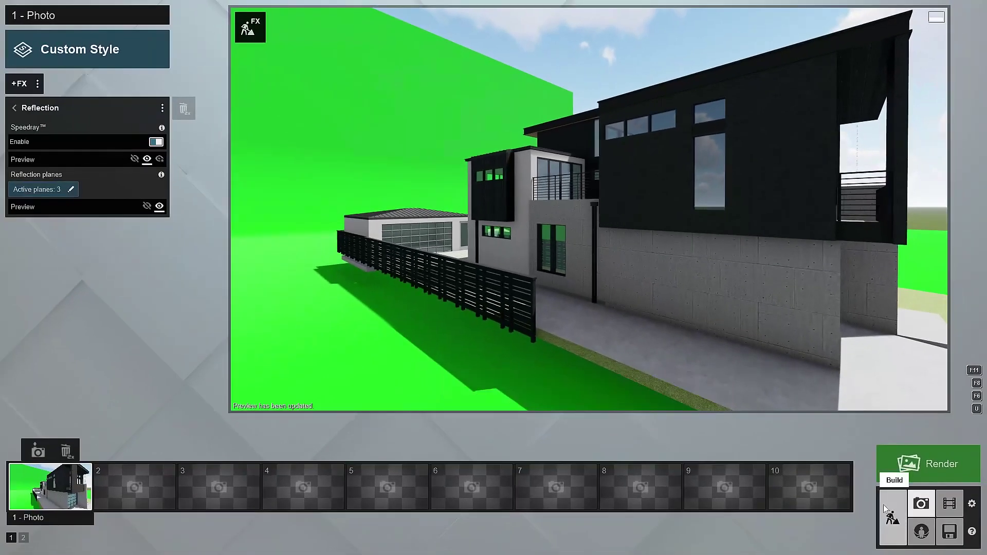
Give the green screen wall a pureglass material with Transparency set to 0
left_click(893, 515)
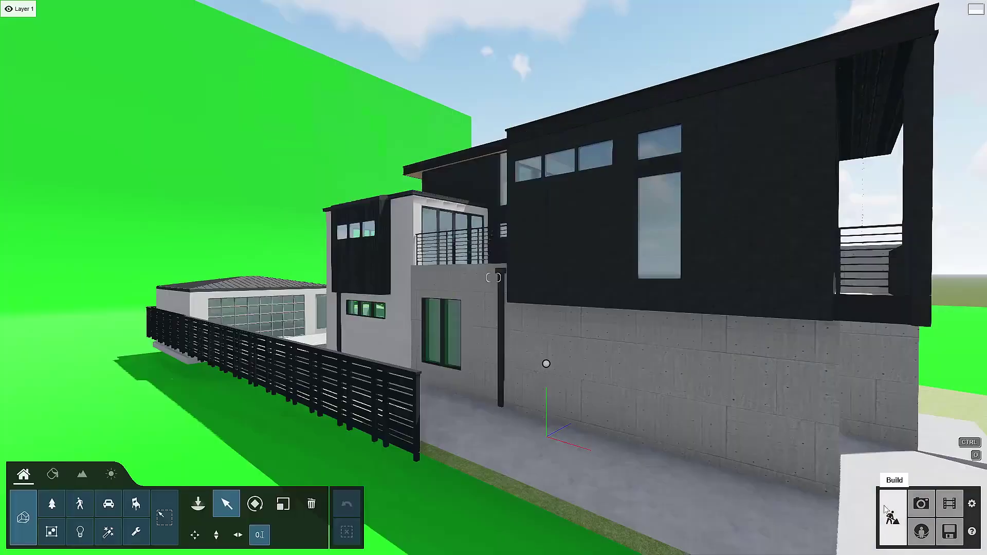
right_click_drag(735, 381, 245, 420)
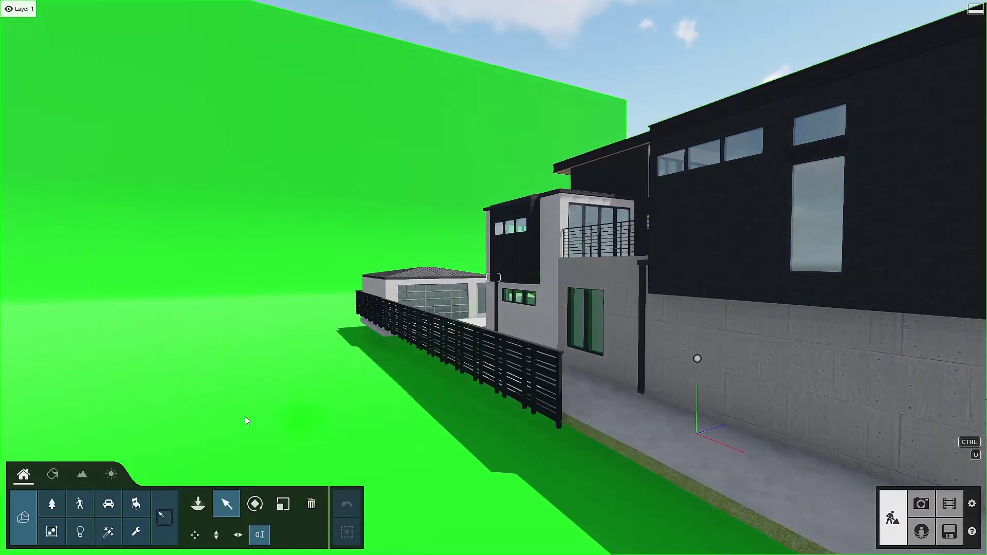
left_click(52, 474)
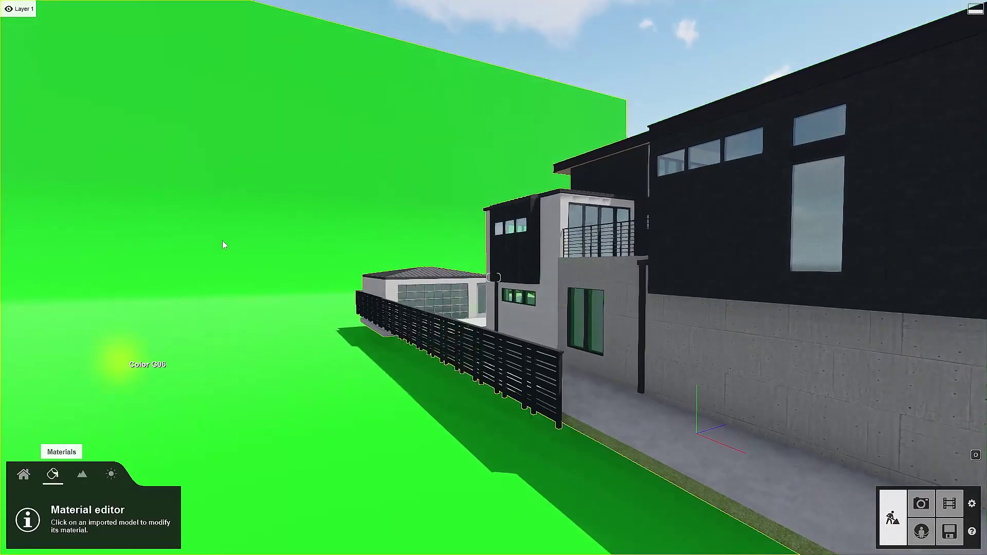
left_click(383, 146)
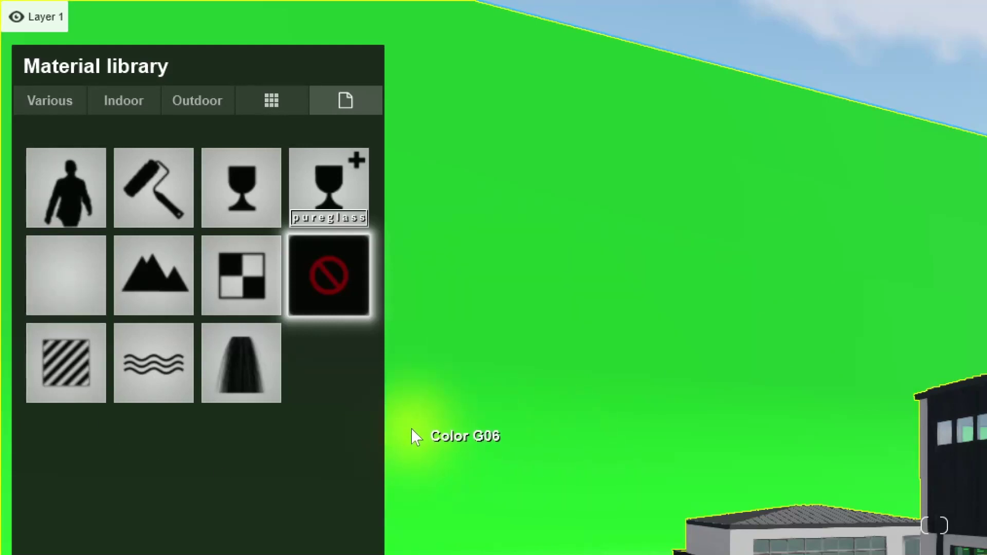
left_click(336, 193)
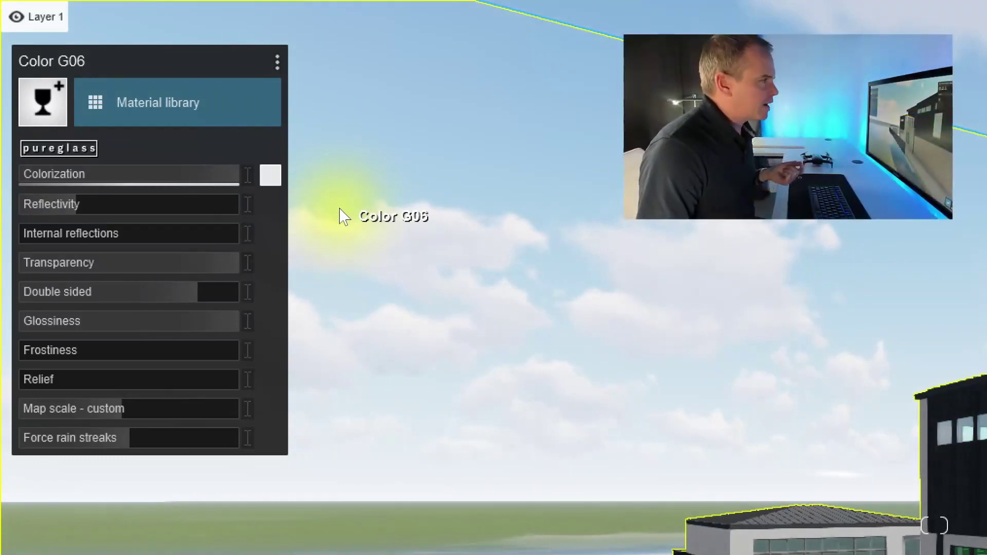
left_click_drag(163, 256, 2, 272)
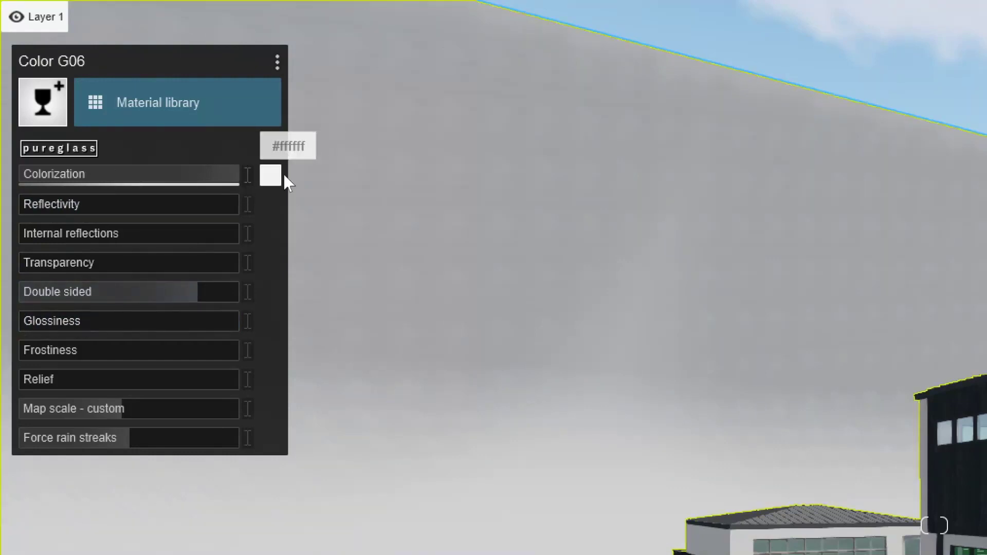
Adjust the wall's Colorization tint through red, green and teal to blue, then orbit to check
left_click(271, 176)
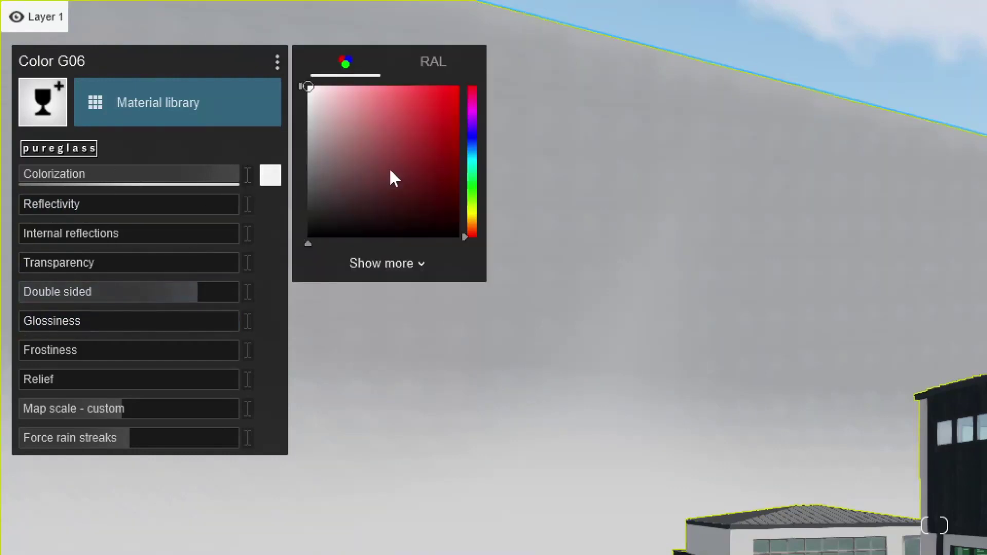
left_click_drag(392, 178, 452, 152)
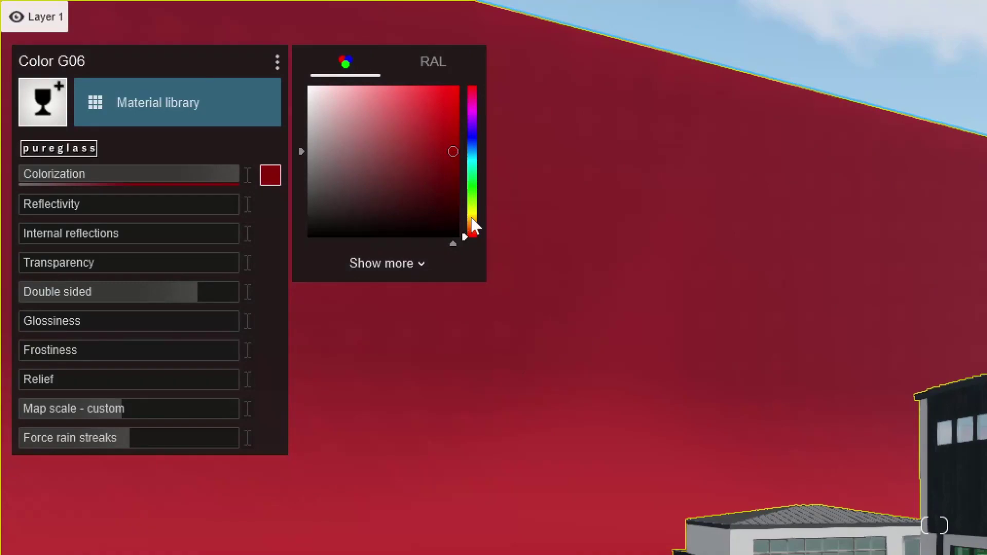
left_click_drag(472, 226, 472, 202)
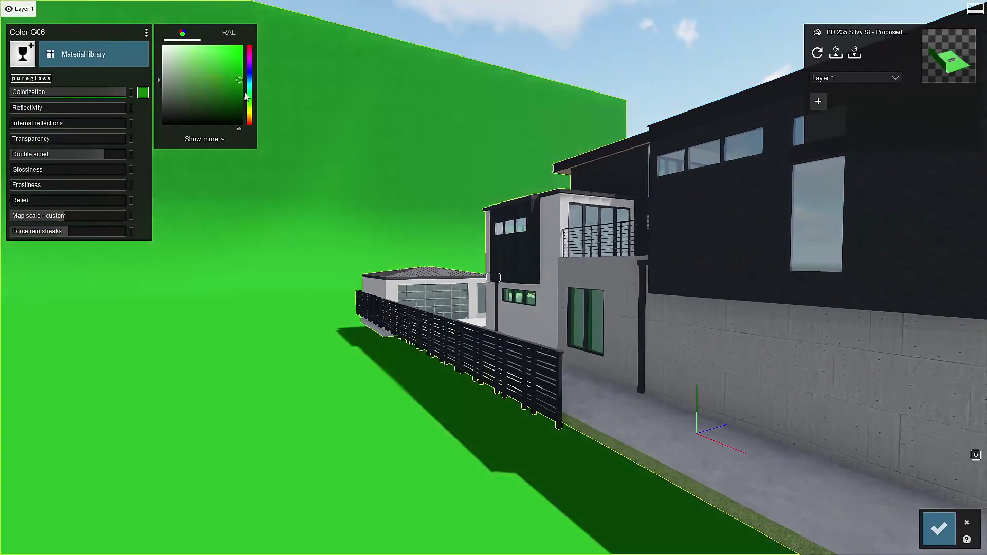
left_click(236, 59)
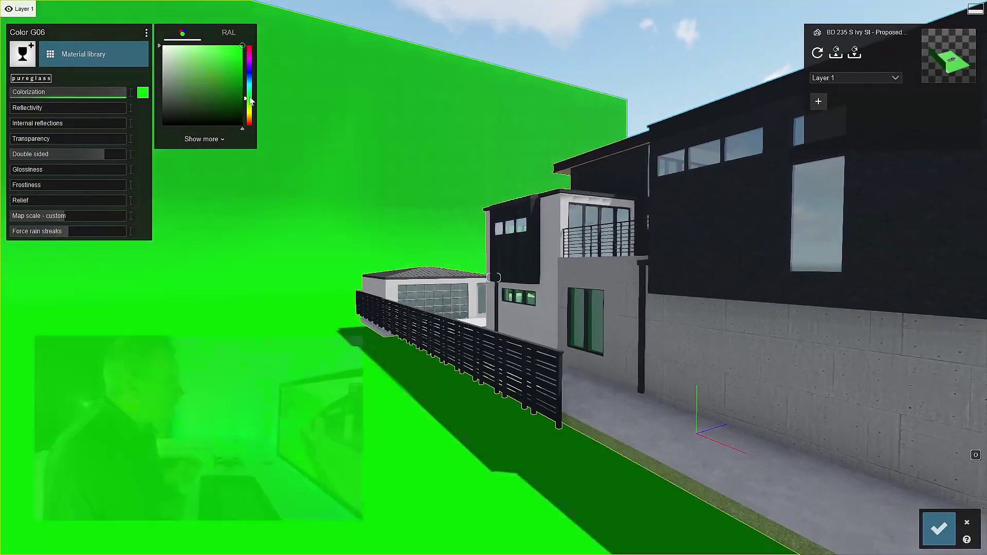
left_click_drag(250, 98, 251, 93)
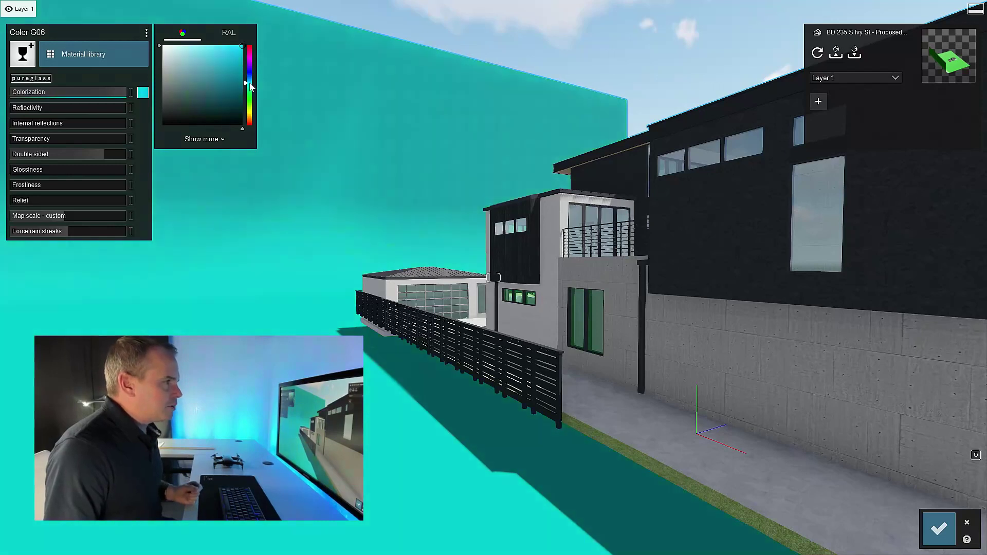
left_click_drag(250, 87, 251, 90)
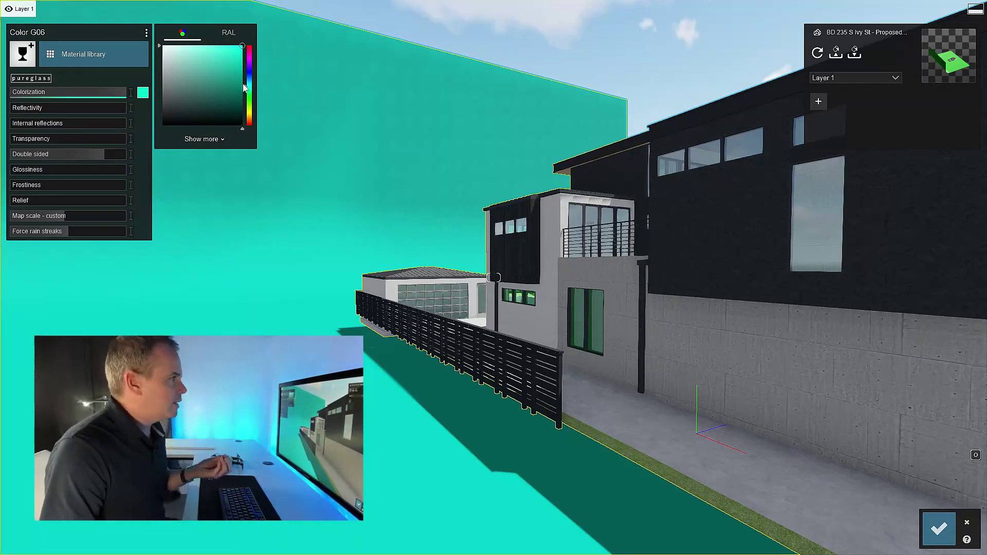
left_click_drag(249, 86, 250, 80)
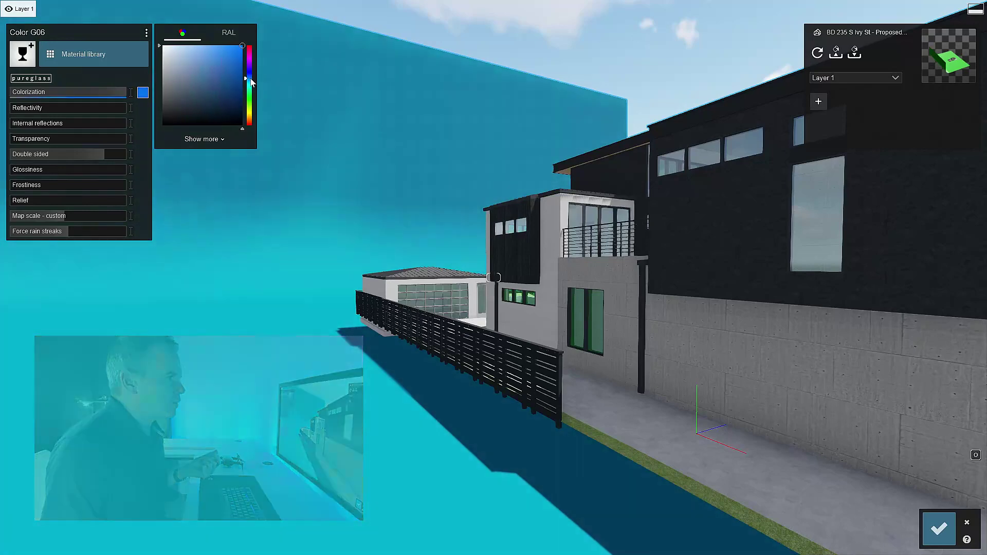
right_click_drag(494, 308, 401, 308)
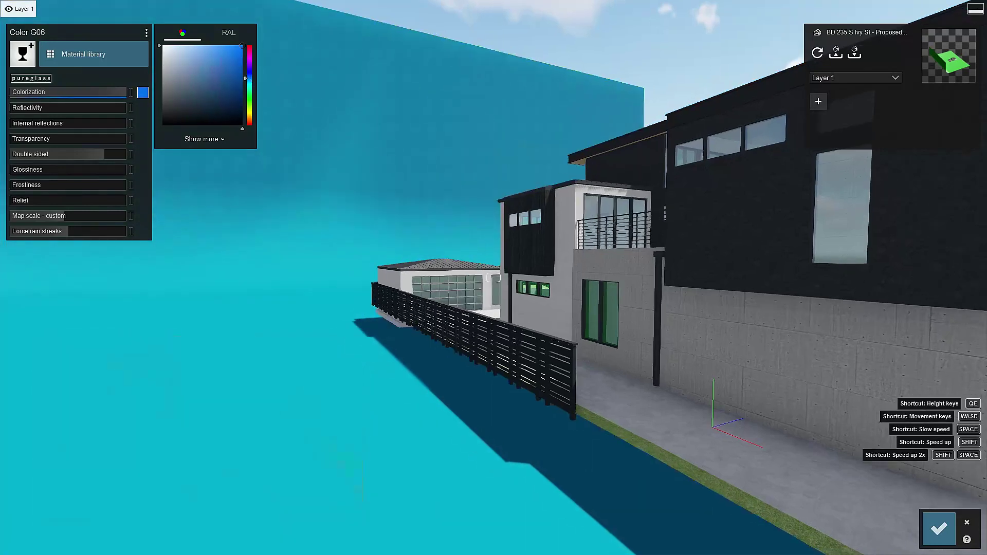
right_click_drag(331, 100, 288, 176)
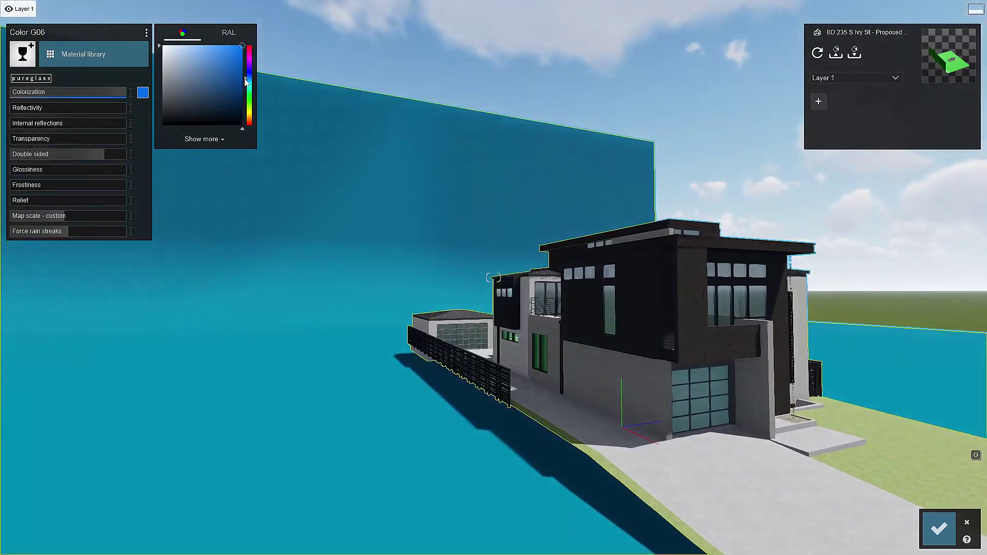
Accept the blue backdrop material and view photo 1's saved camera in full-screen preview
left_click(938, 530)
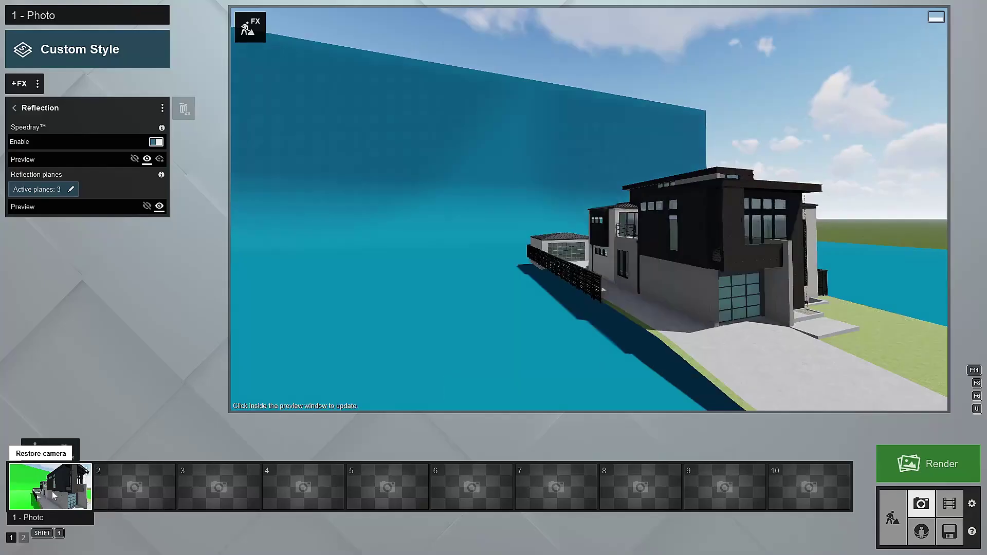
left_click(52, 492)
key("F11")
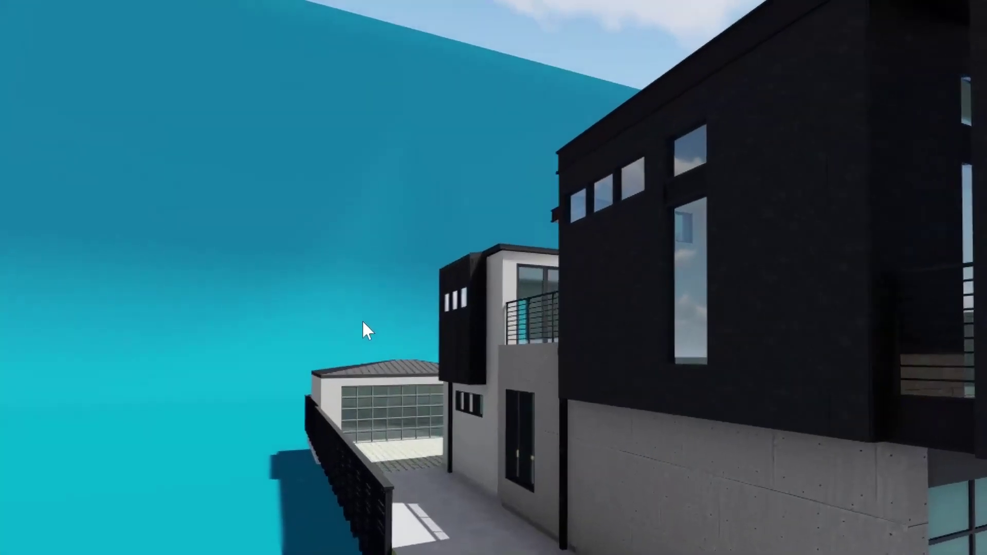